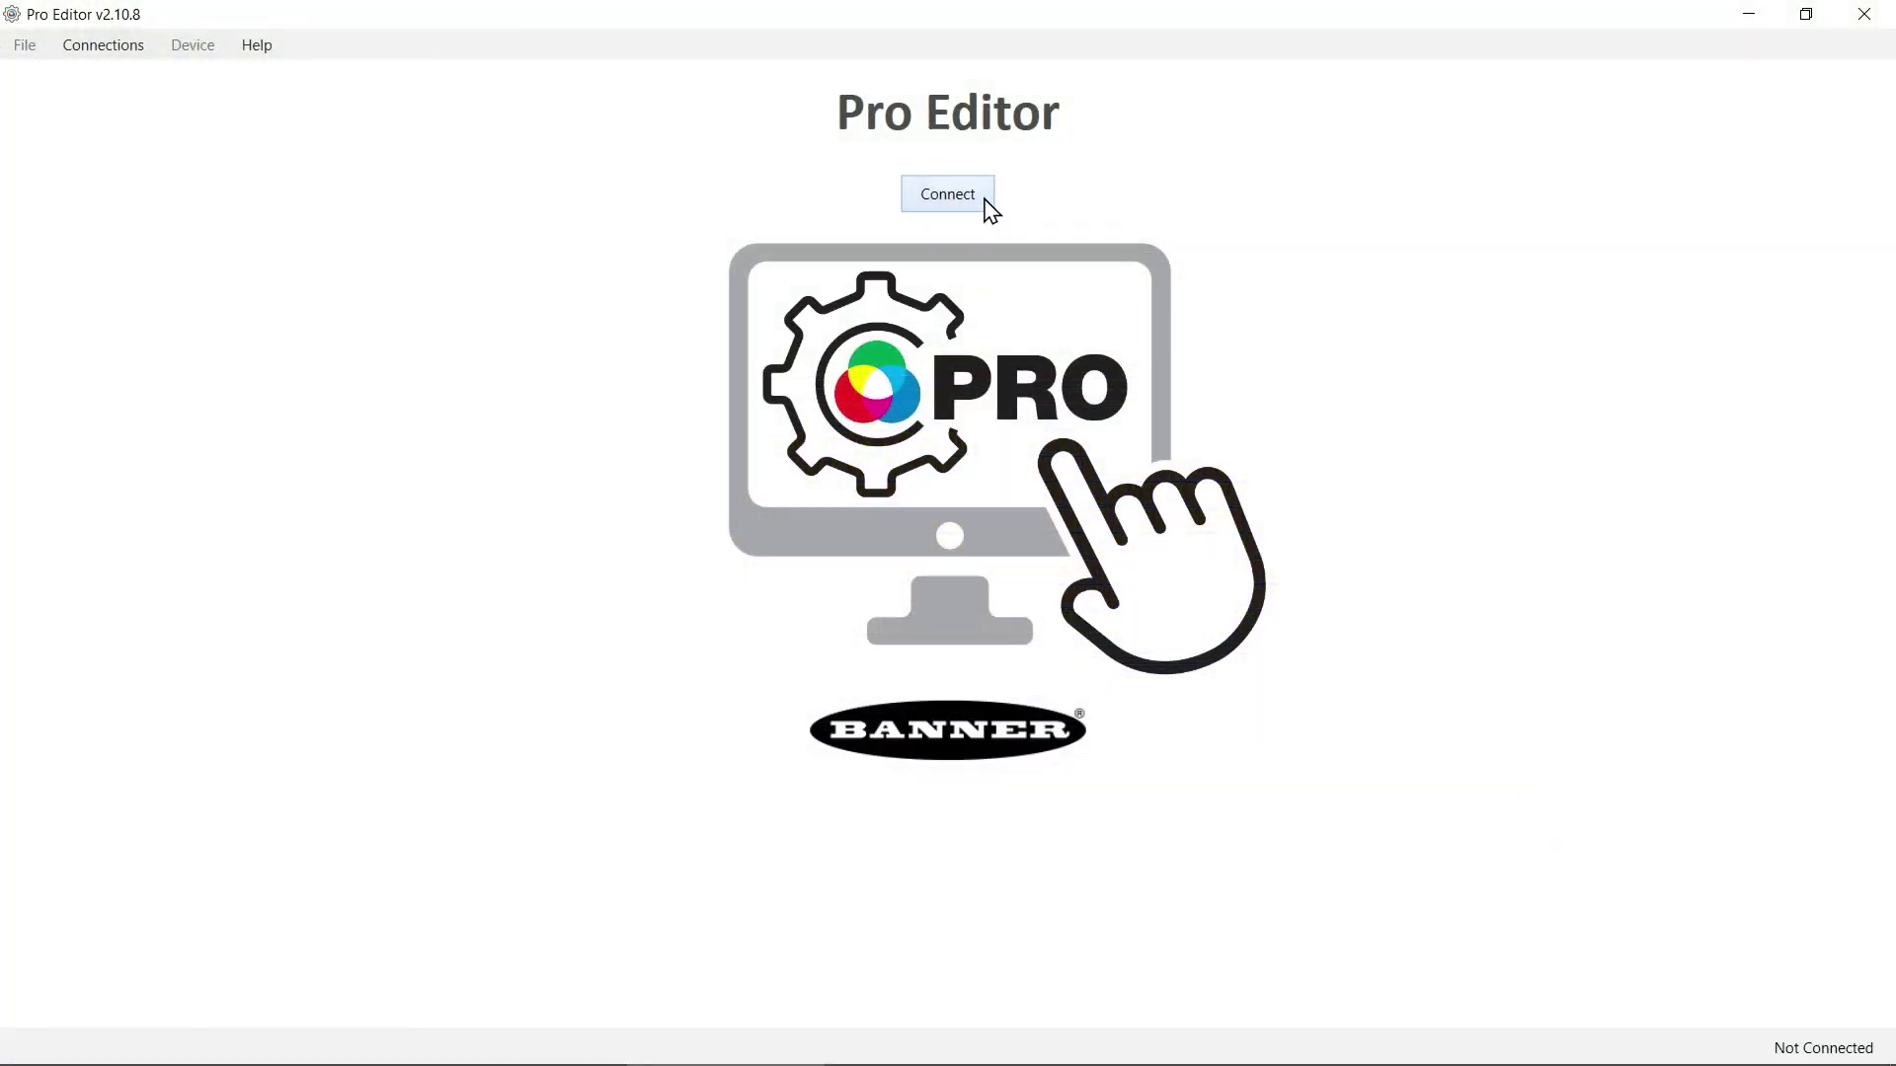
Connect the editor to the SD50P300WD15QP display to reach its Applications page
left_click(985, 201)
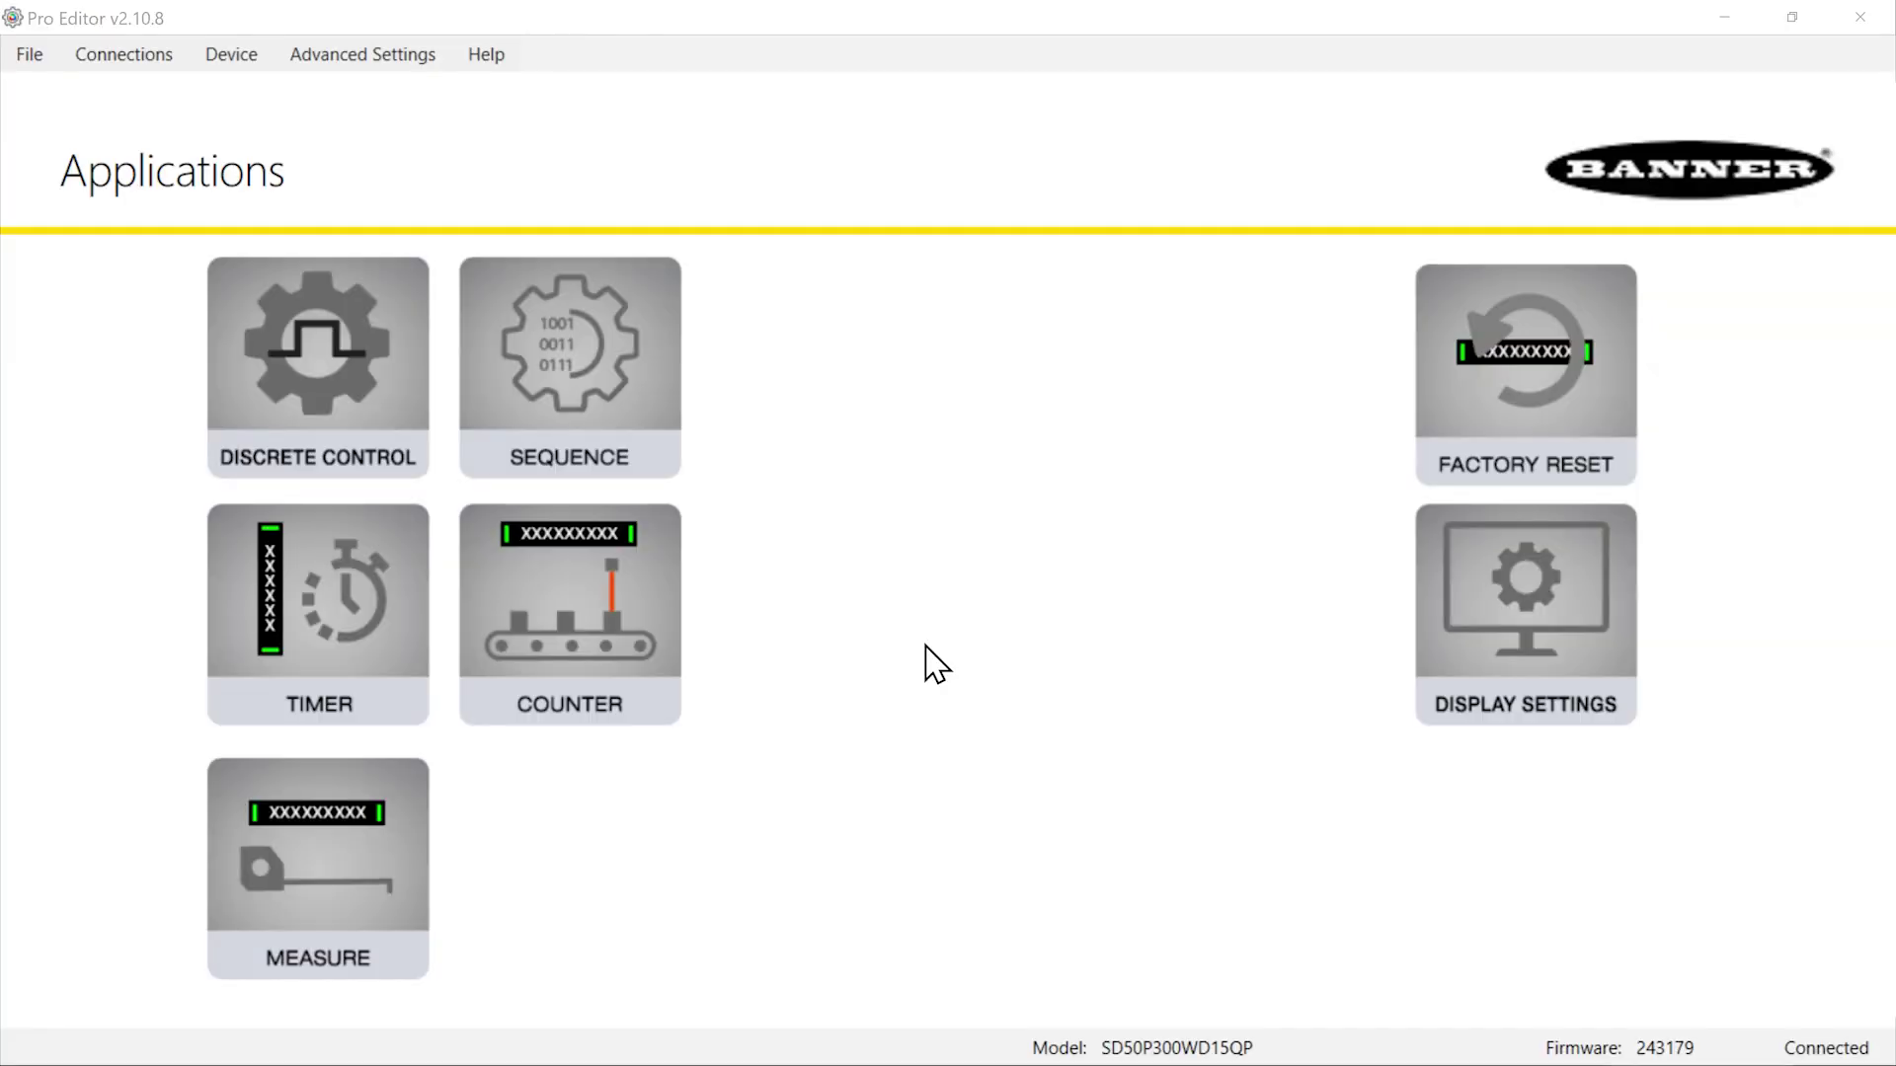
Open the Measure application, then view and close its wiring diagram
left_click(411, 944)
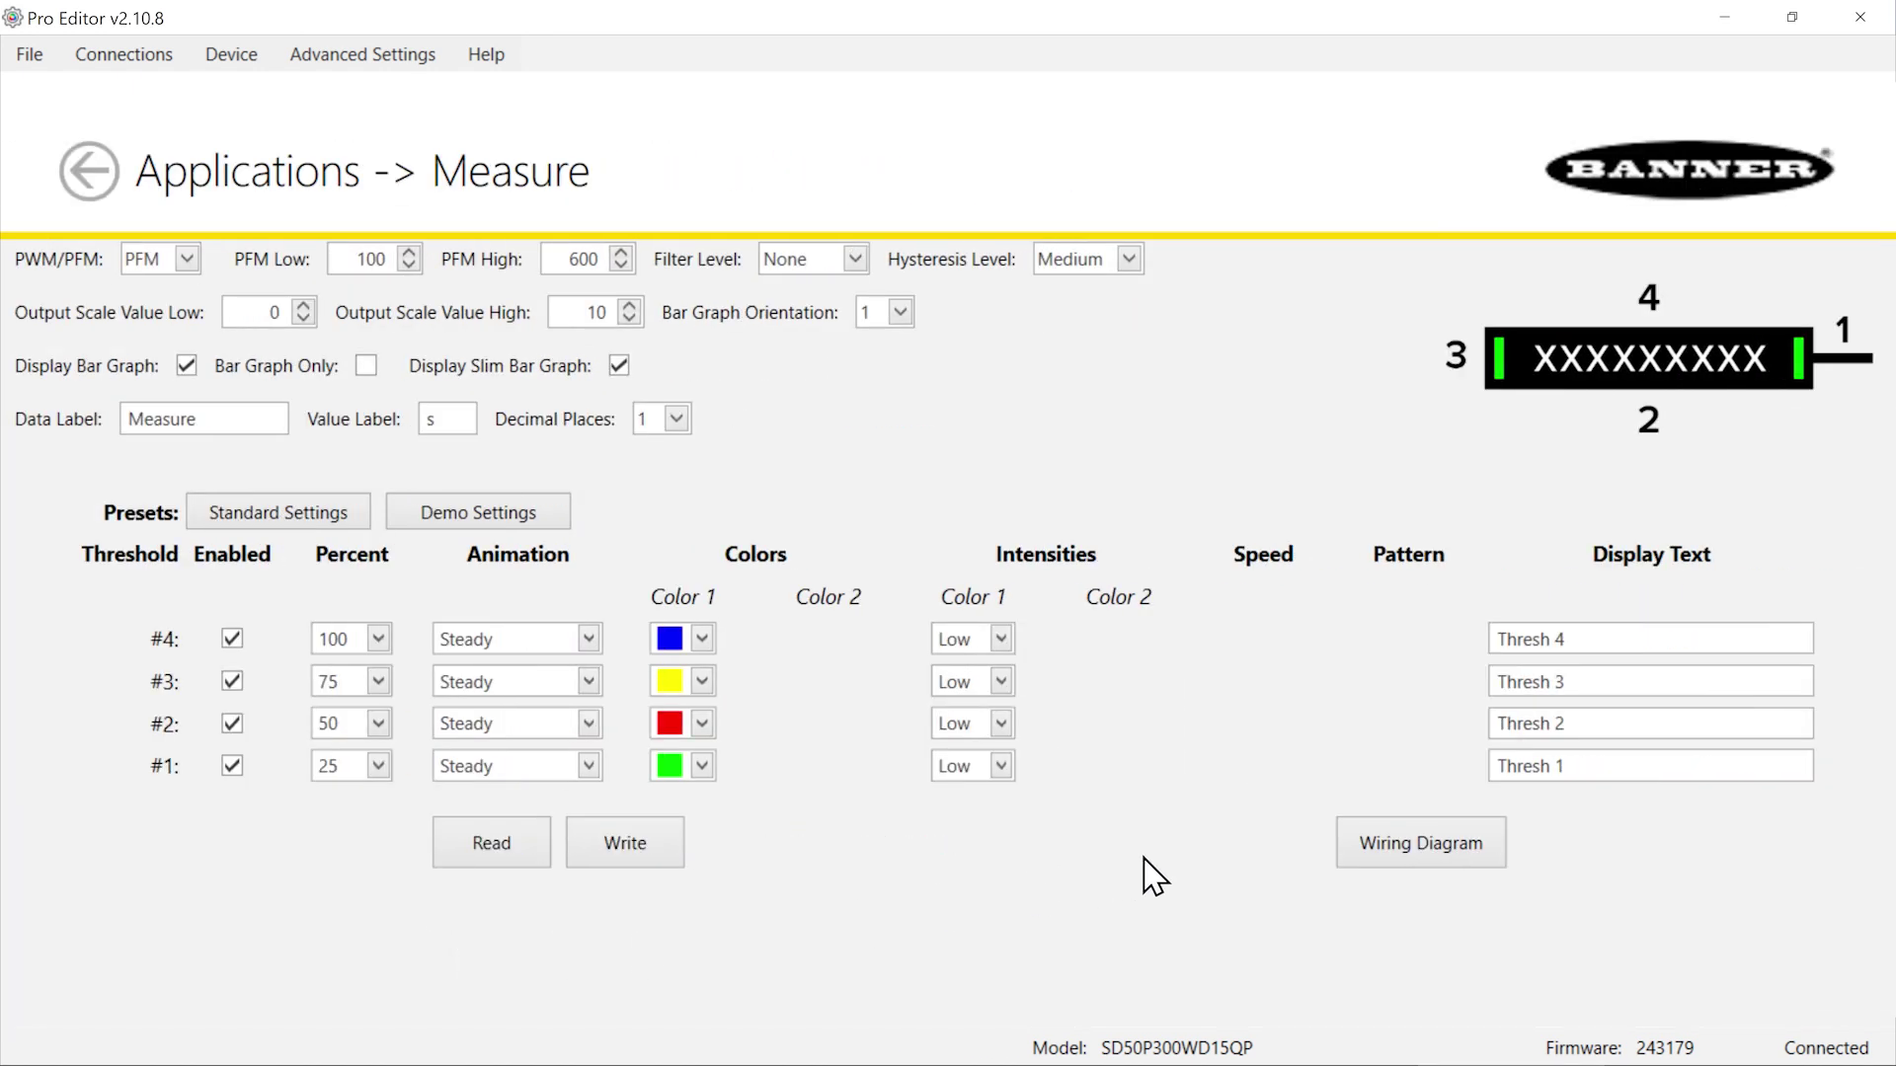
left_click(1417, 875)
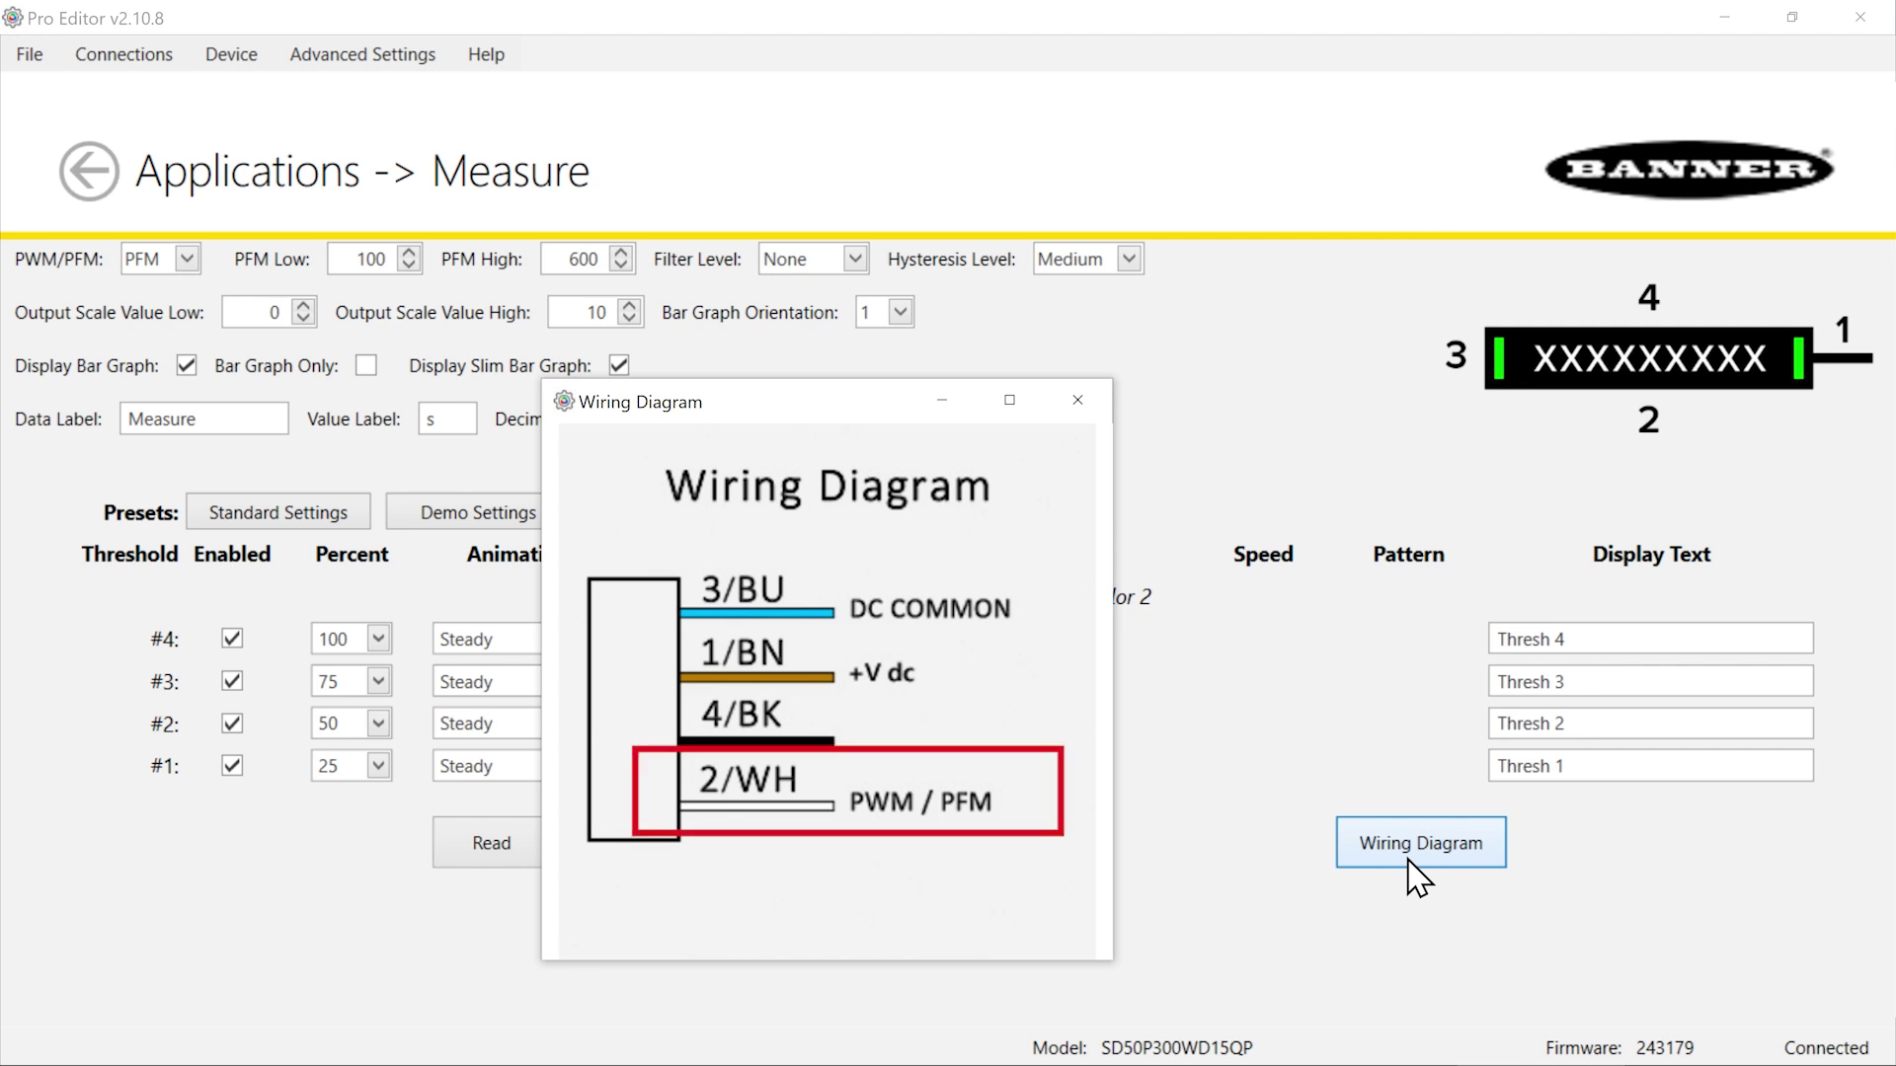
left_click(1417, 876)
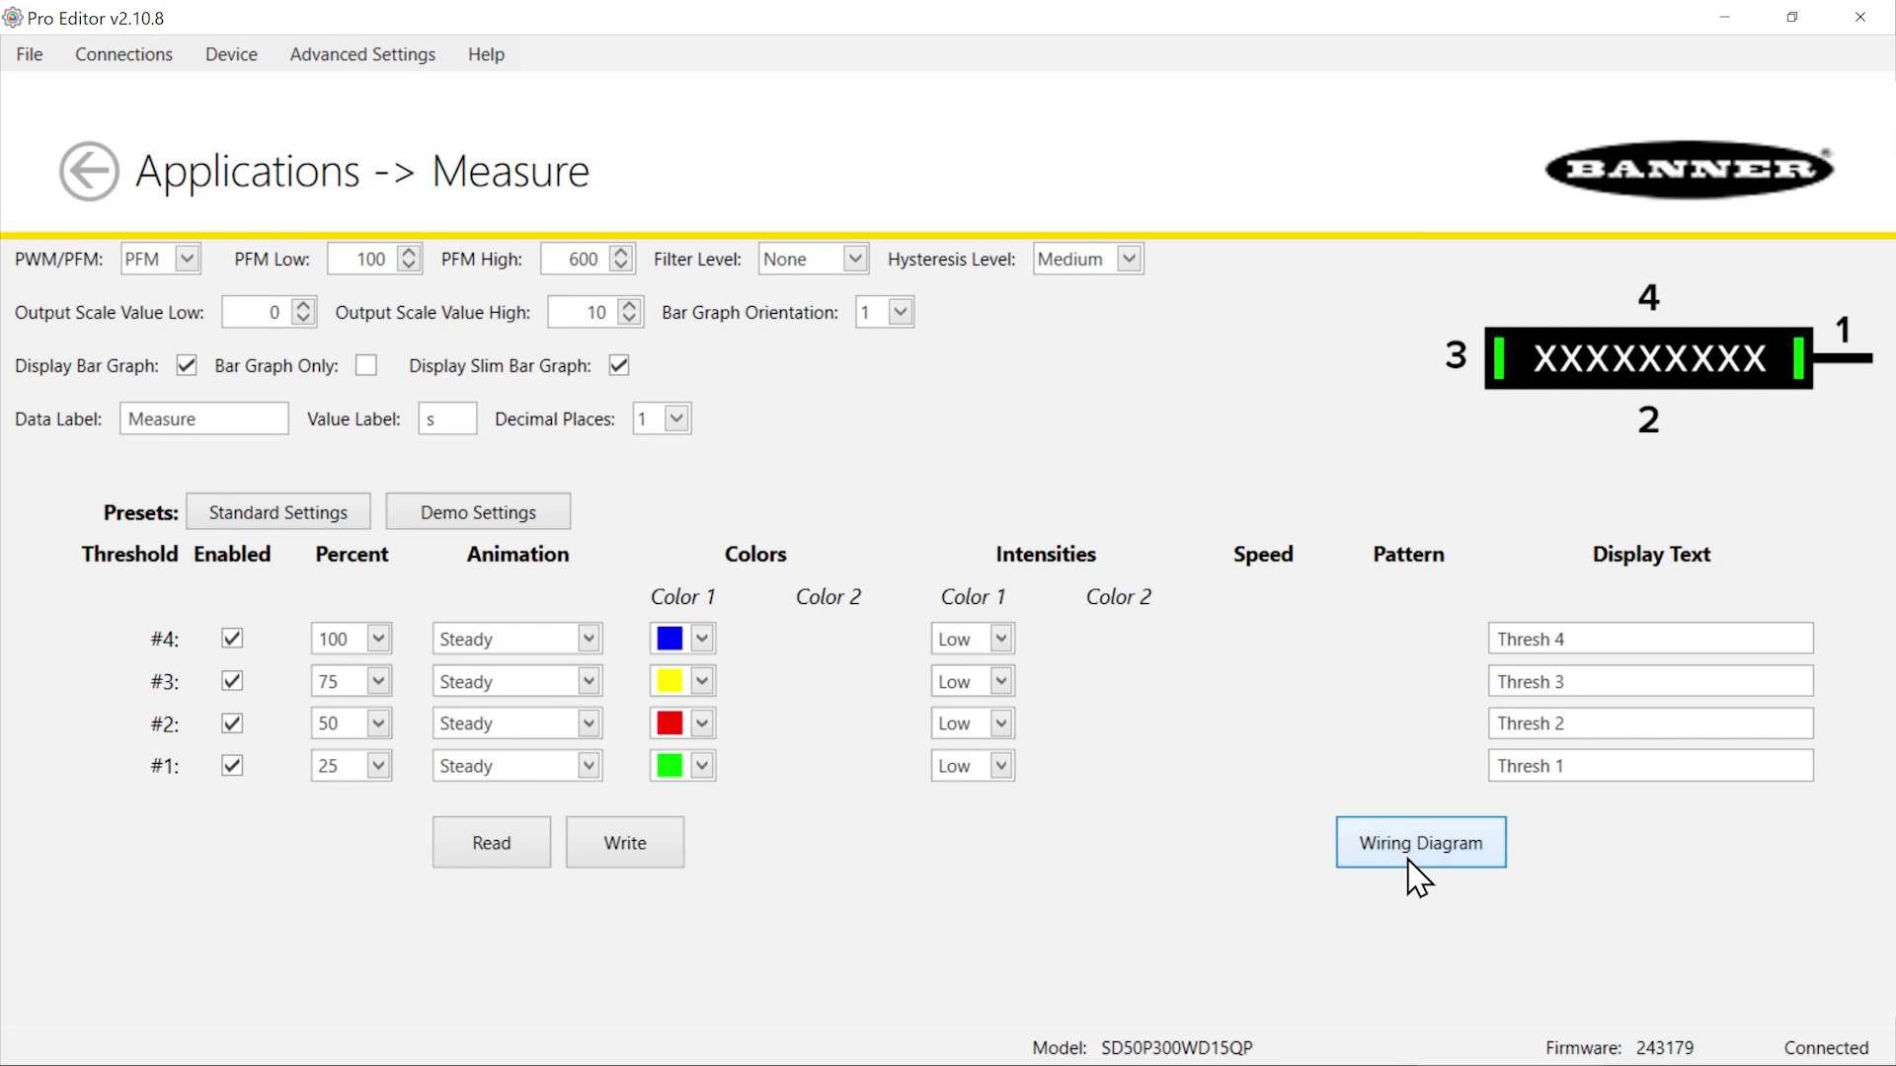
left_click(188, 260)
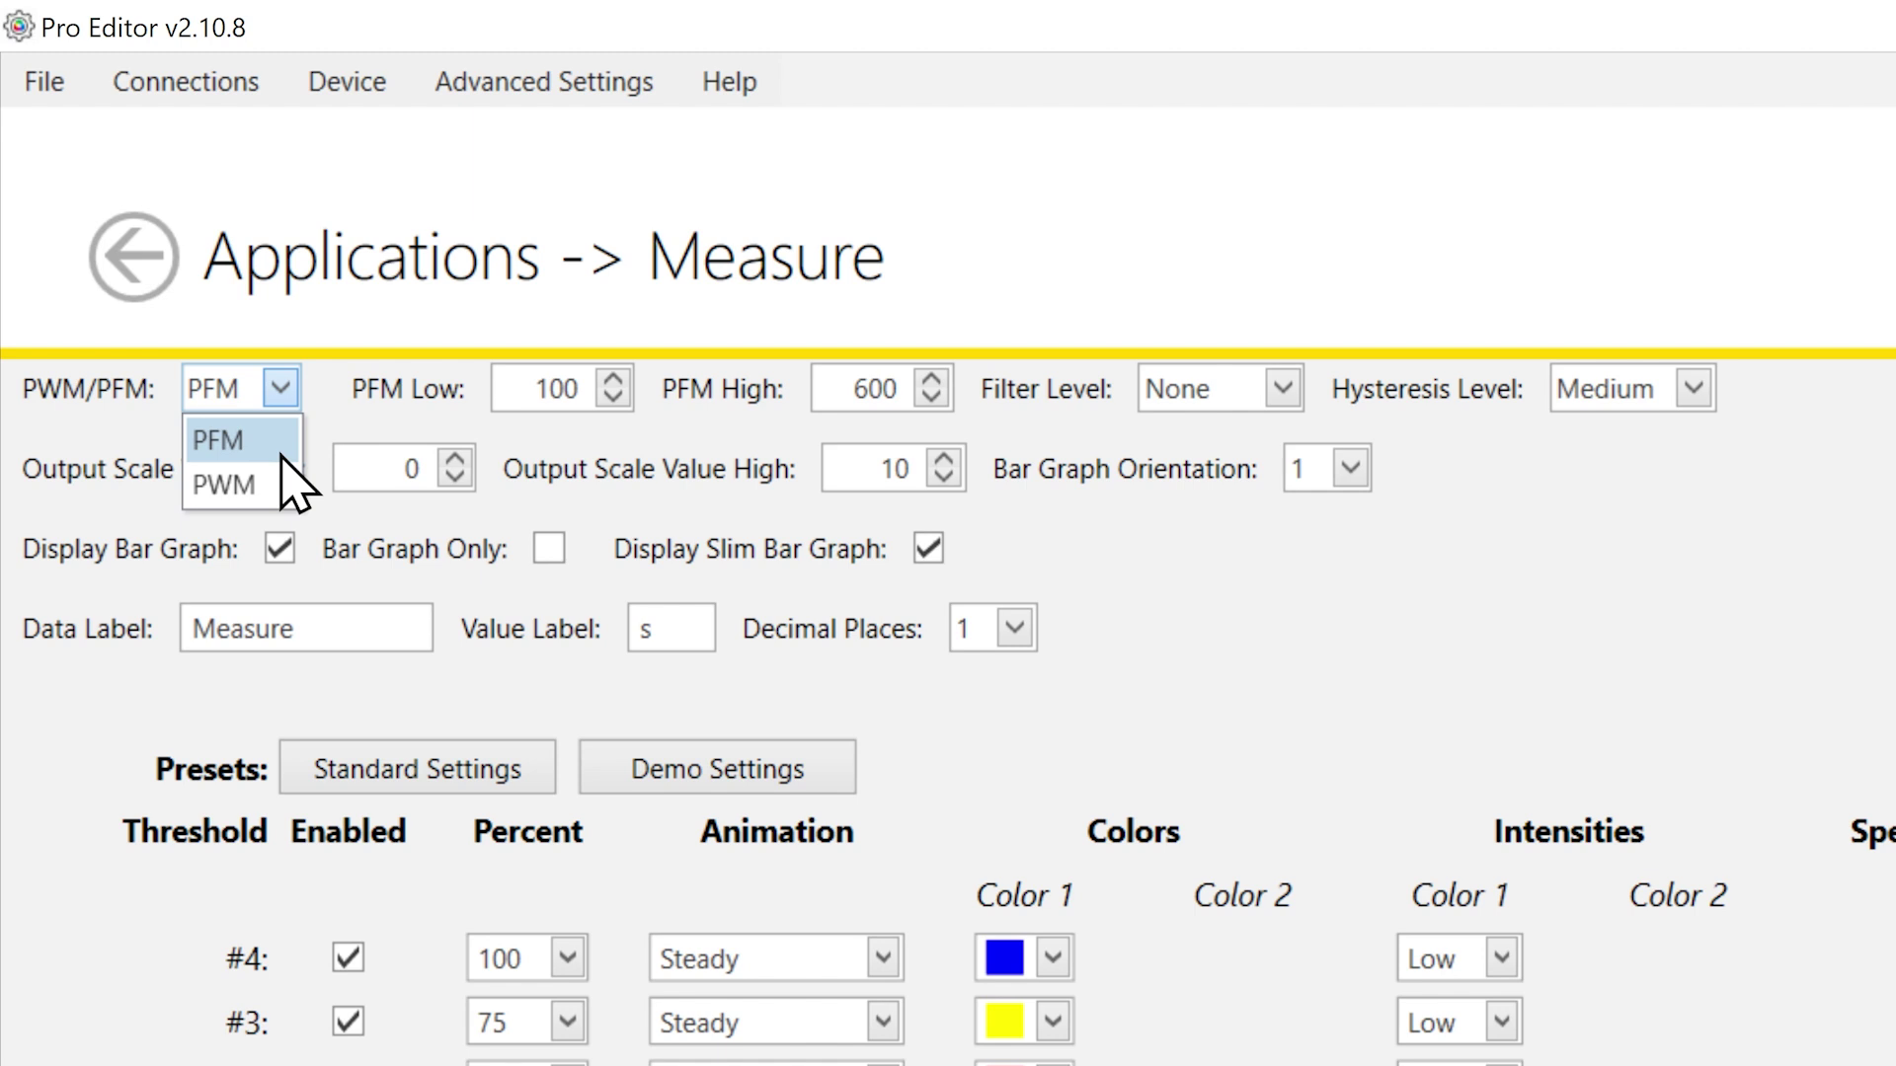
left_click(281, 453)
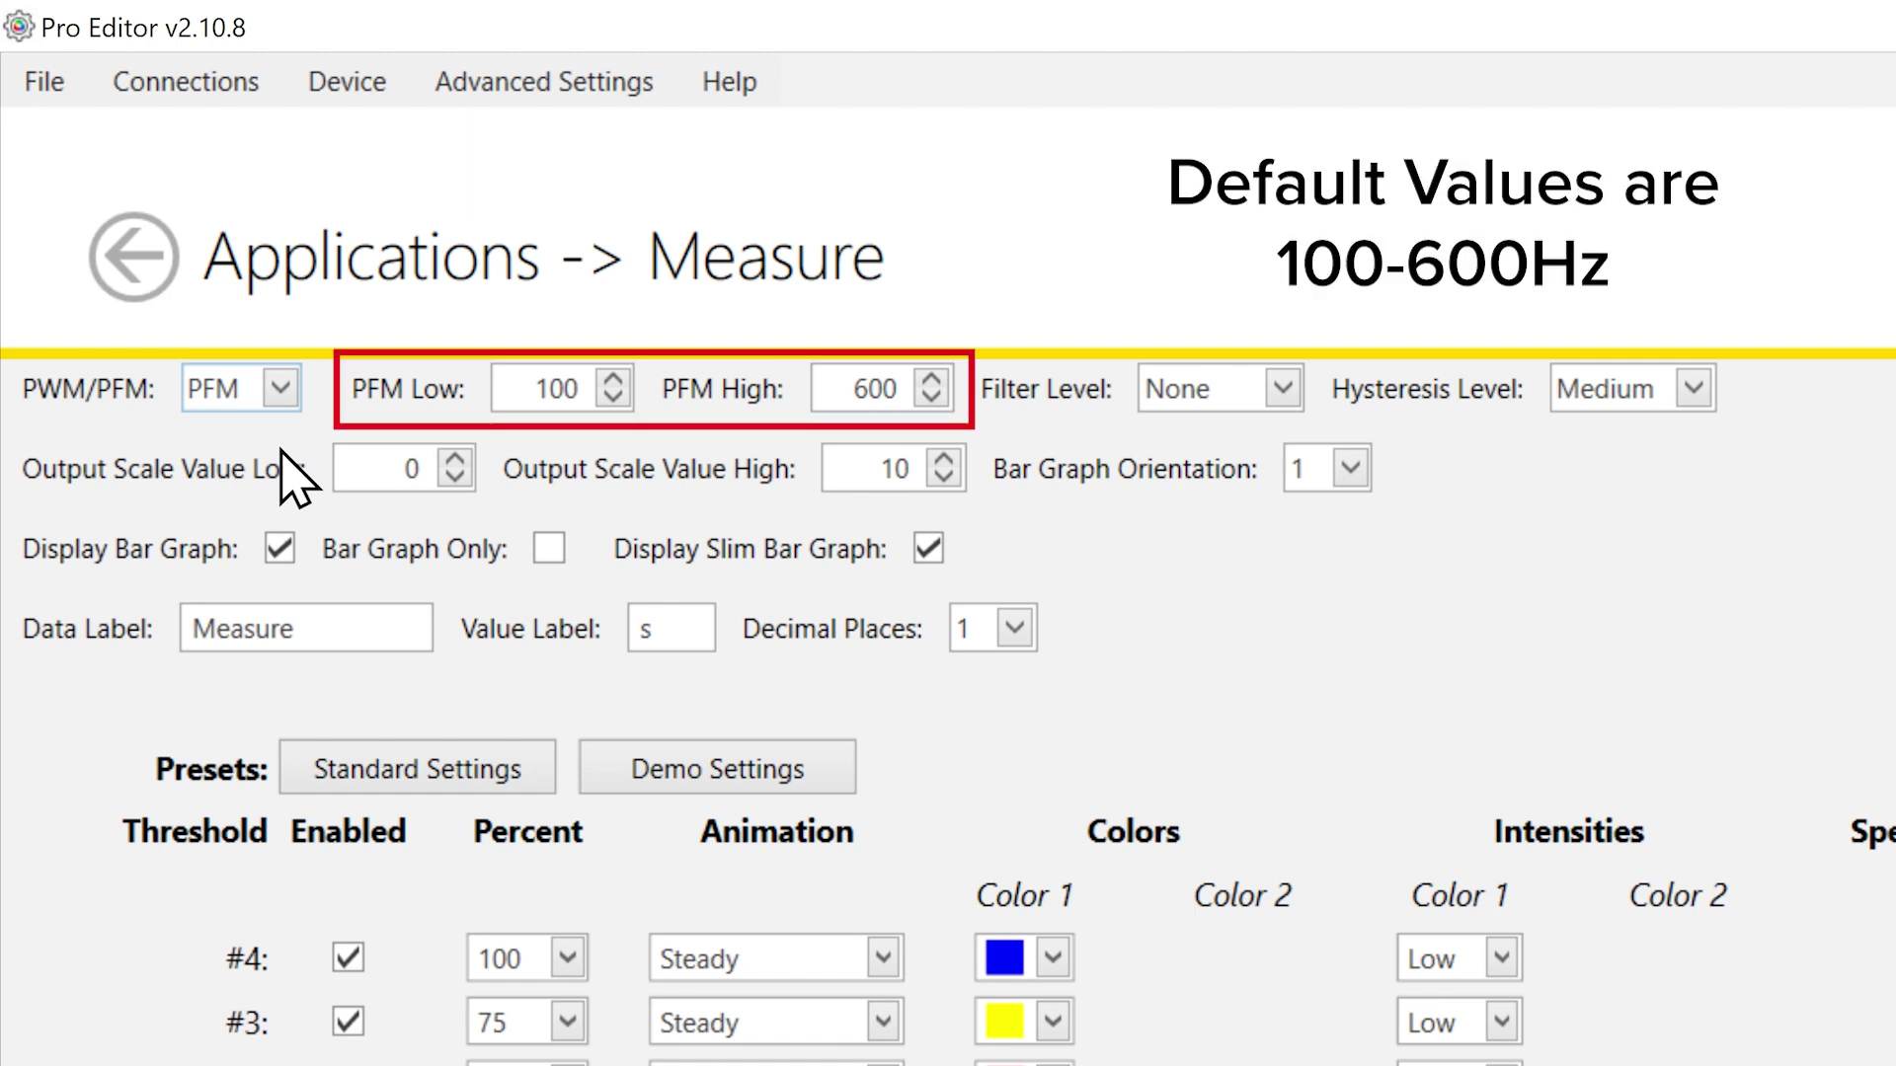
left_click(1284, 375)
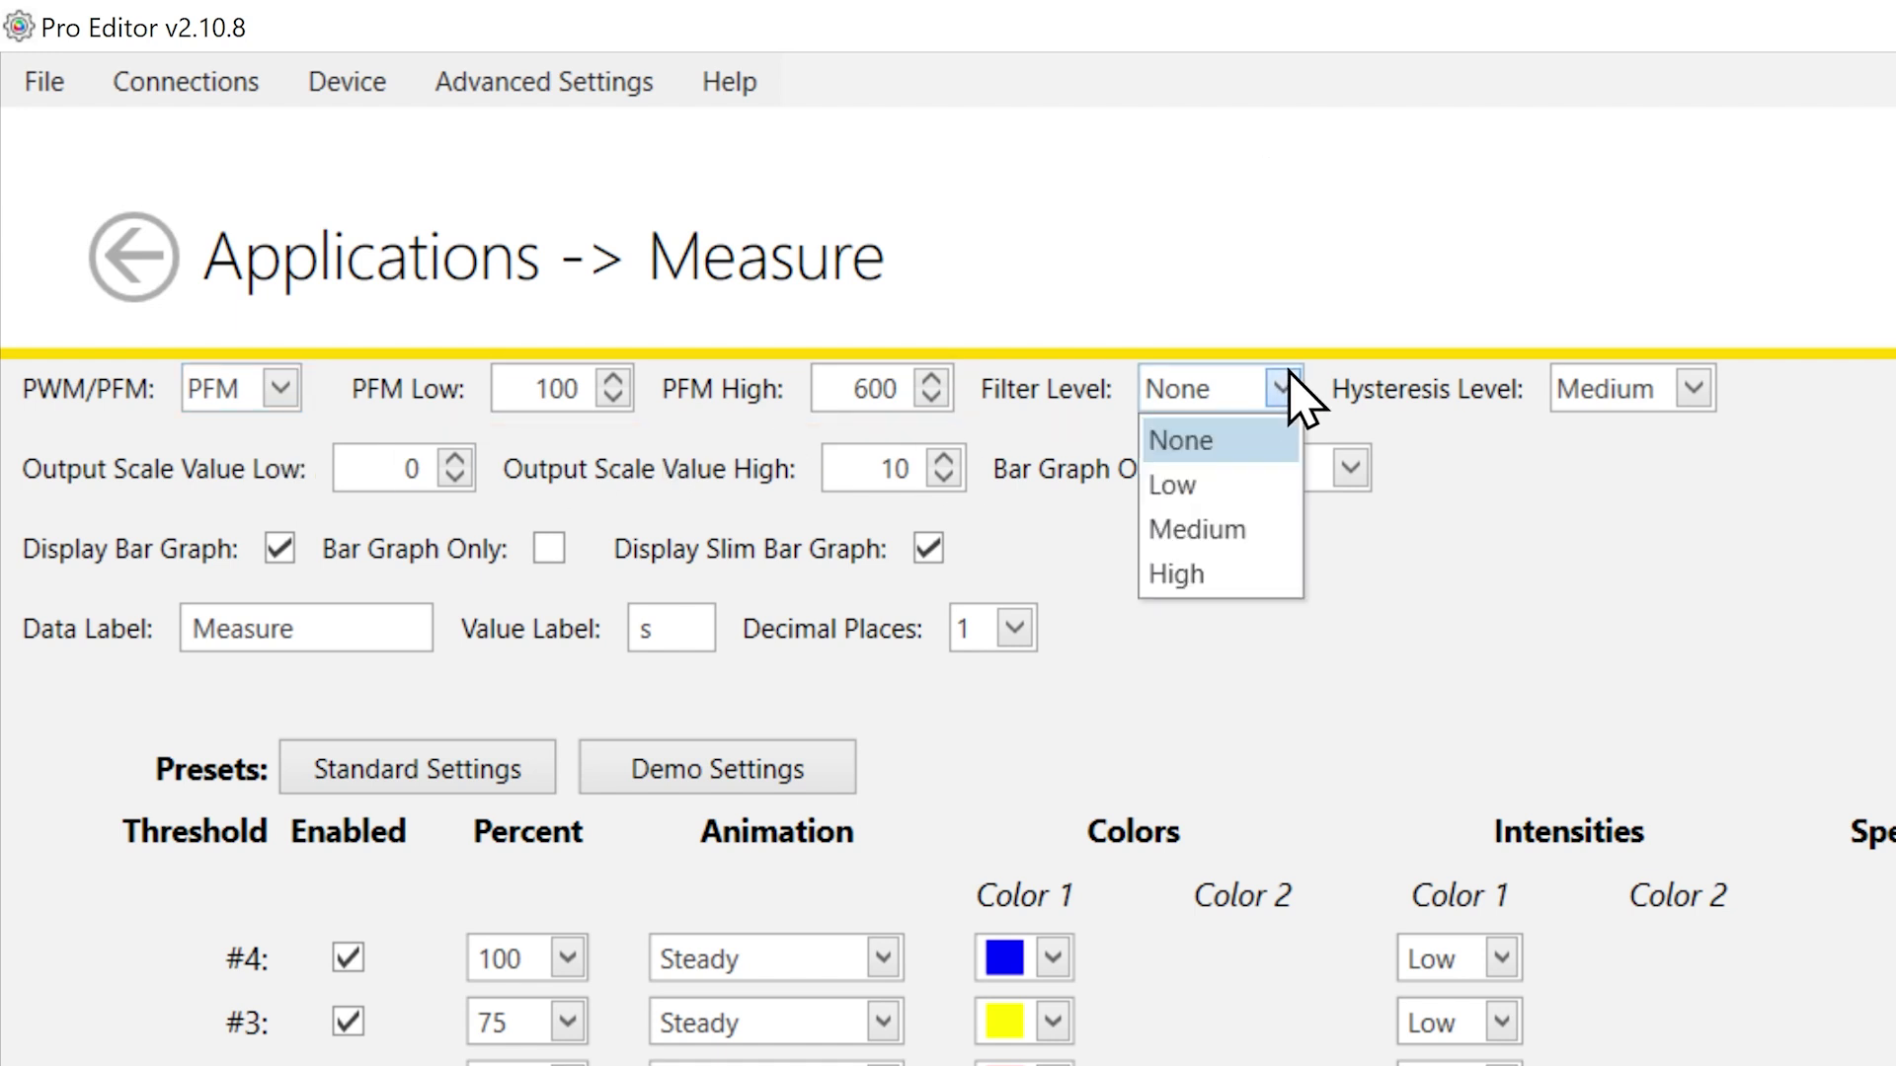
left_click(1286, 386)
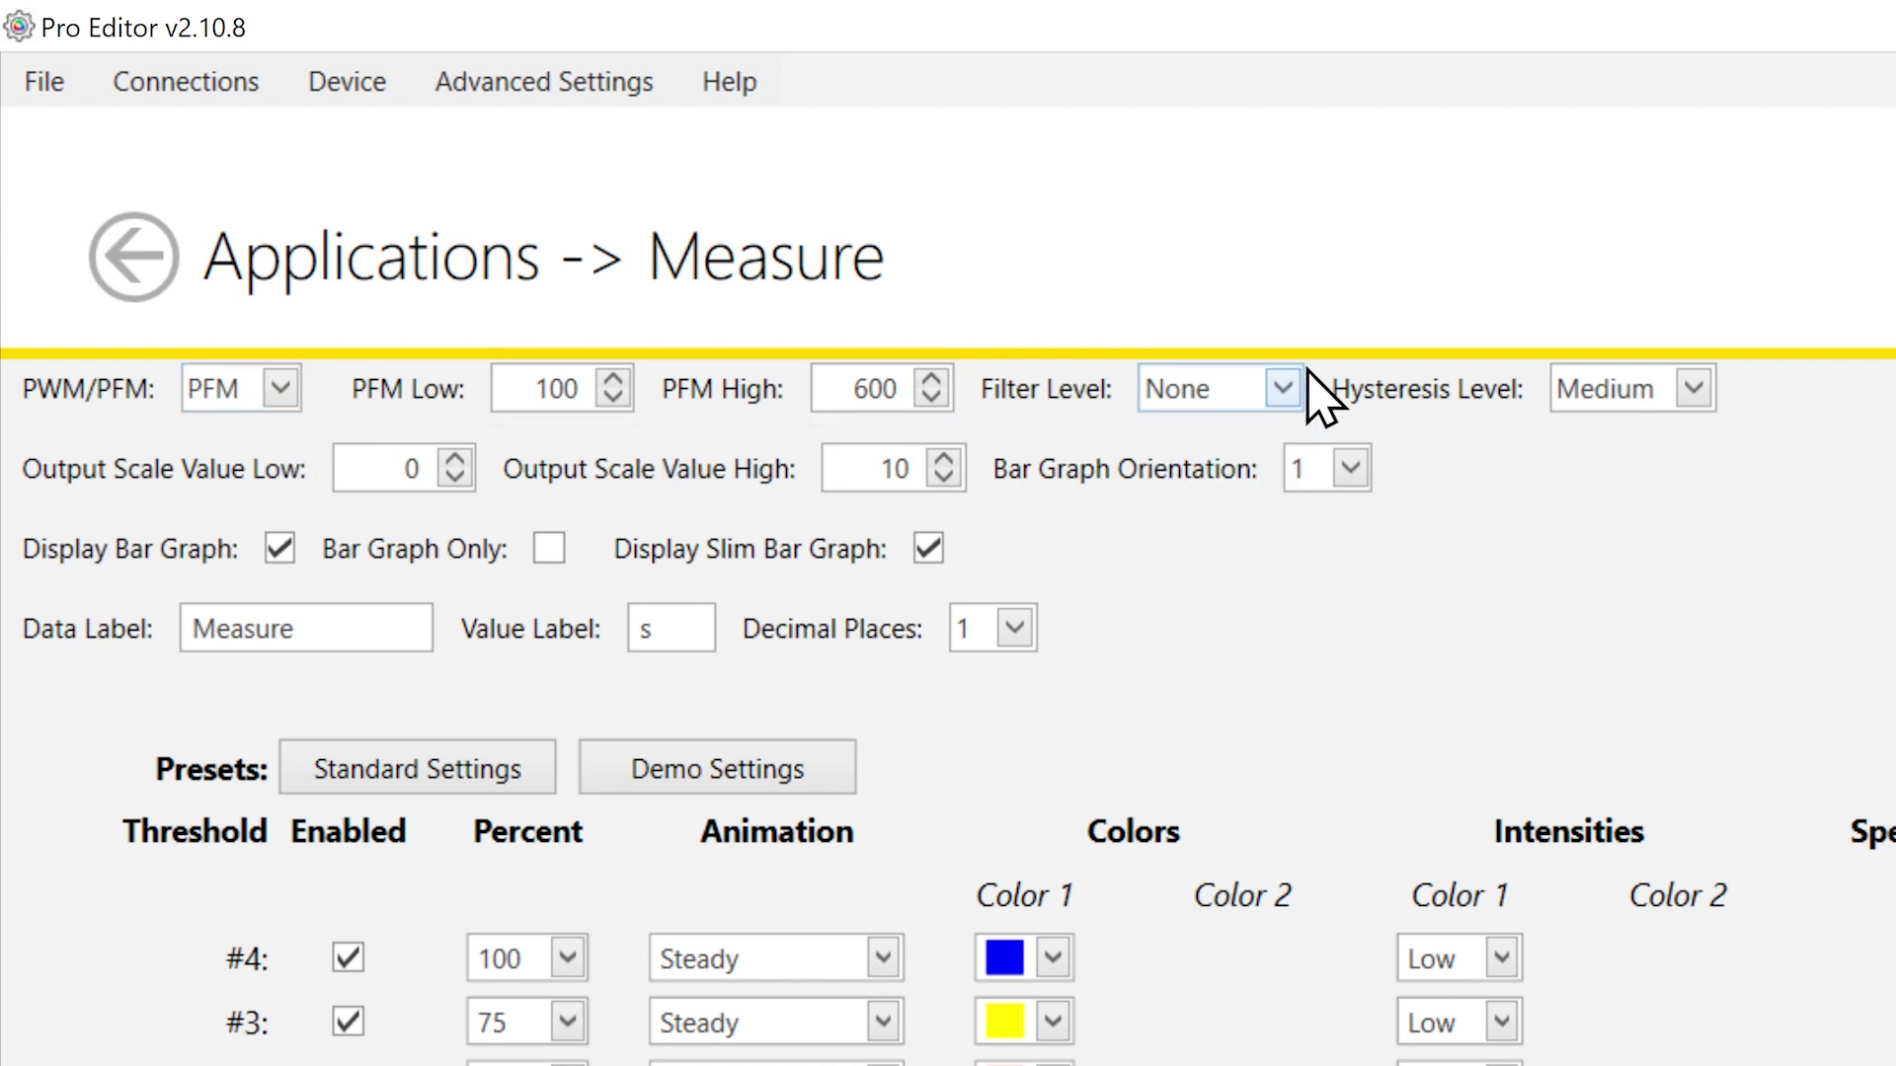
left_click(1695, 388)
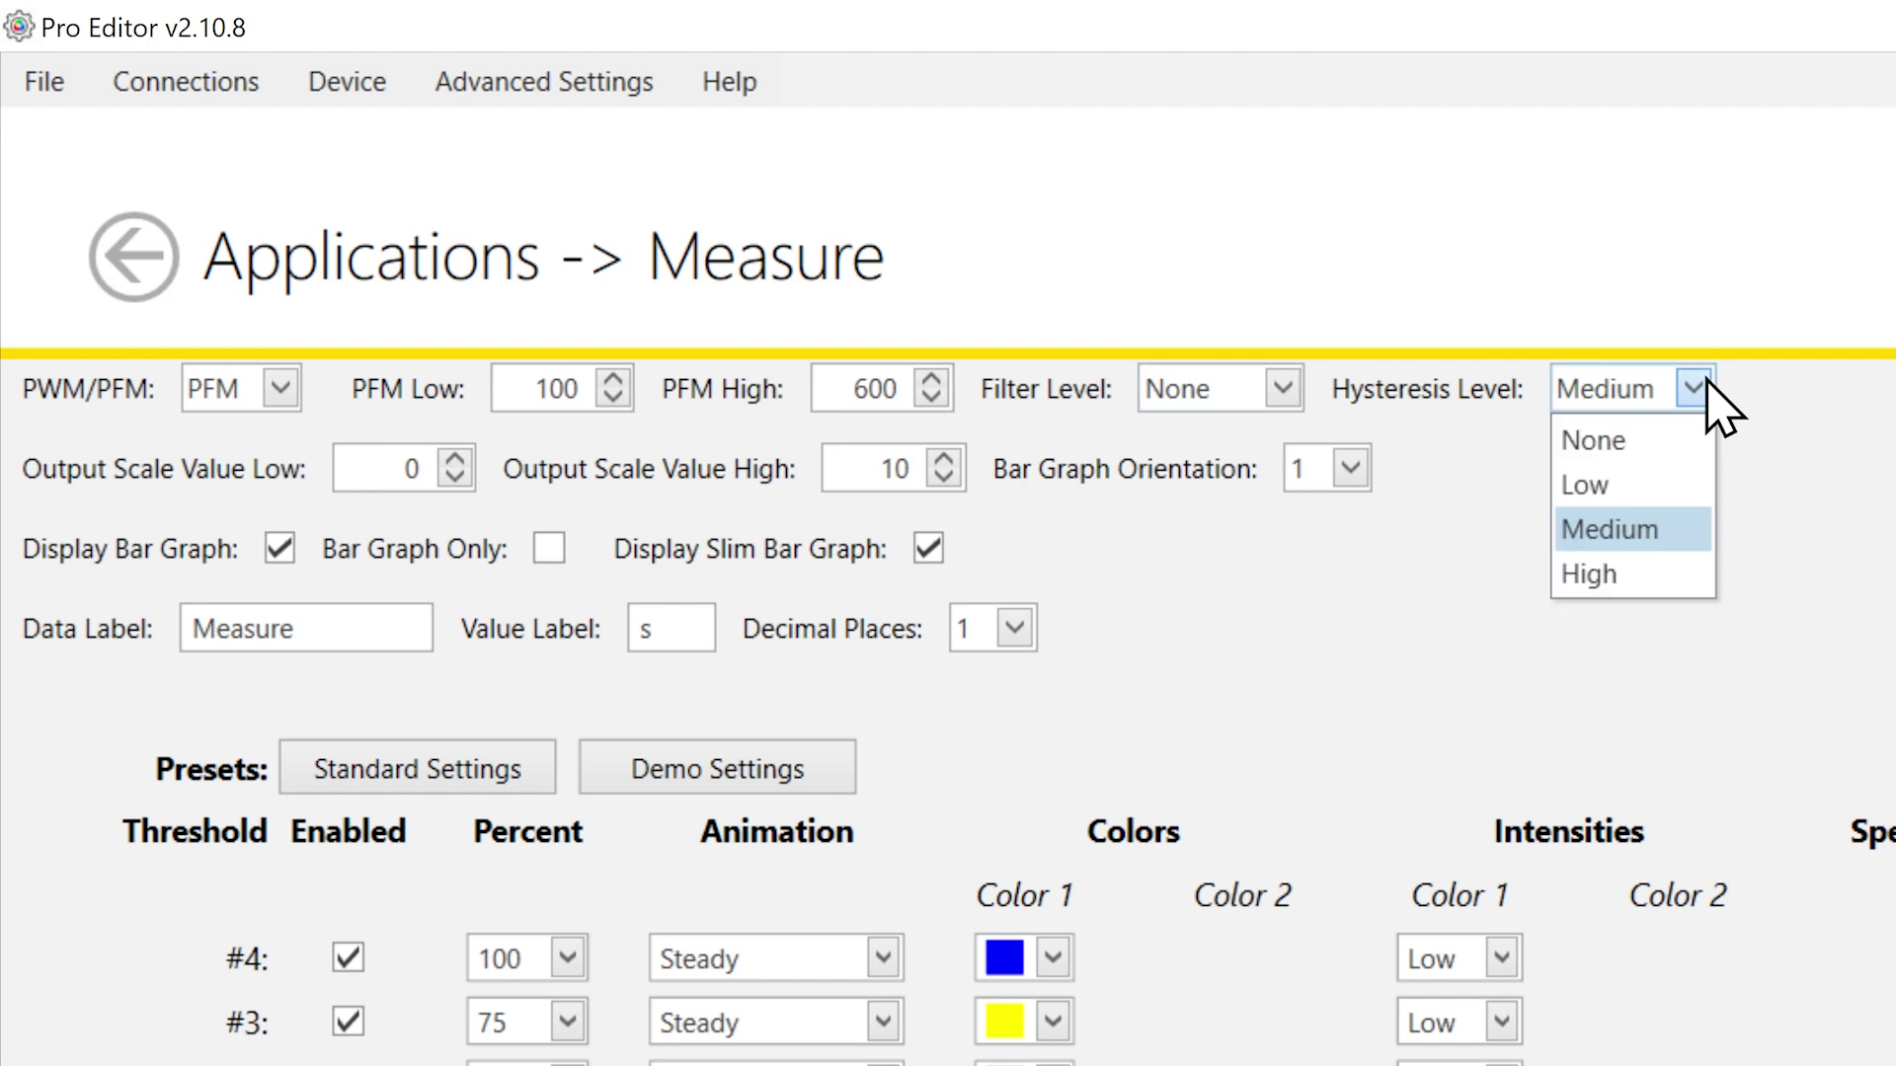
left_click(1707, 381)
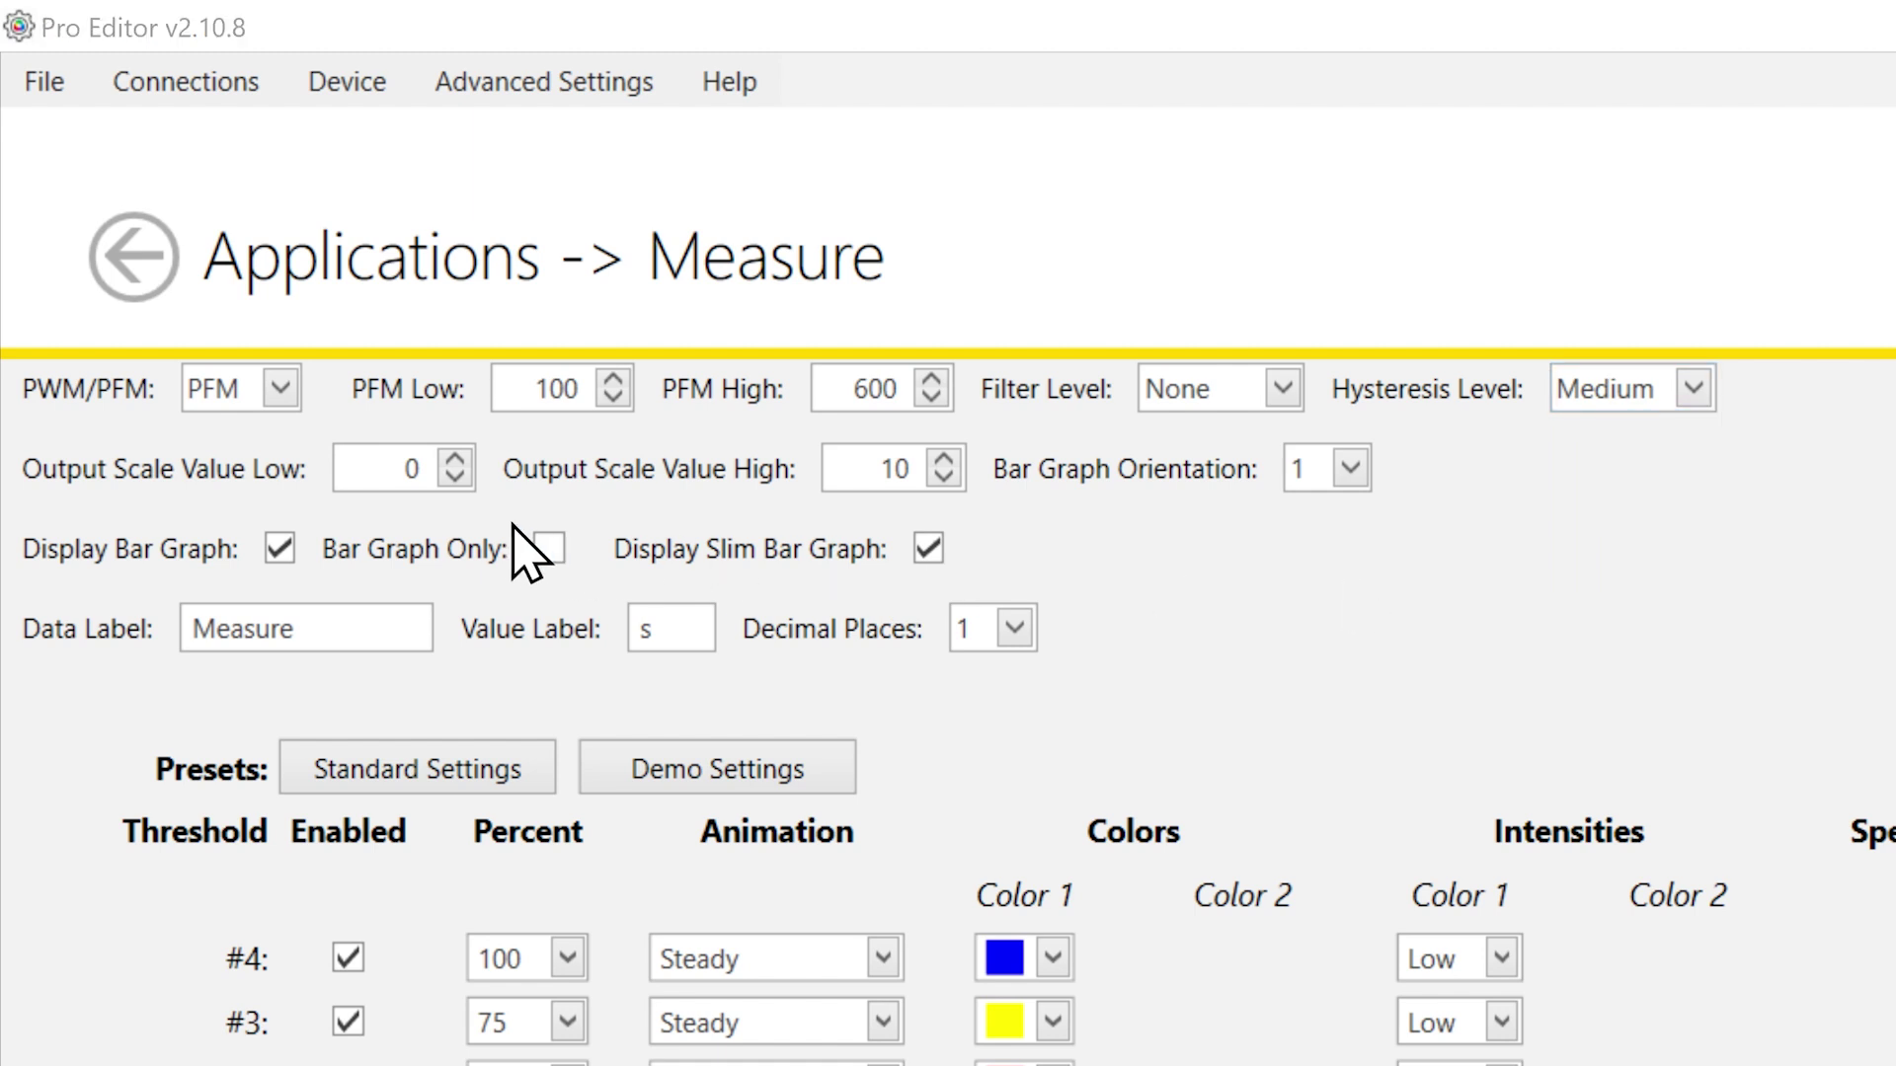
Set the output scale low value to 25 and high value to 100
double_click(411, 472)
type("25")
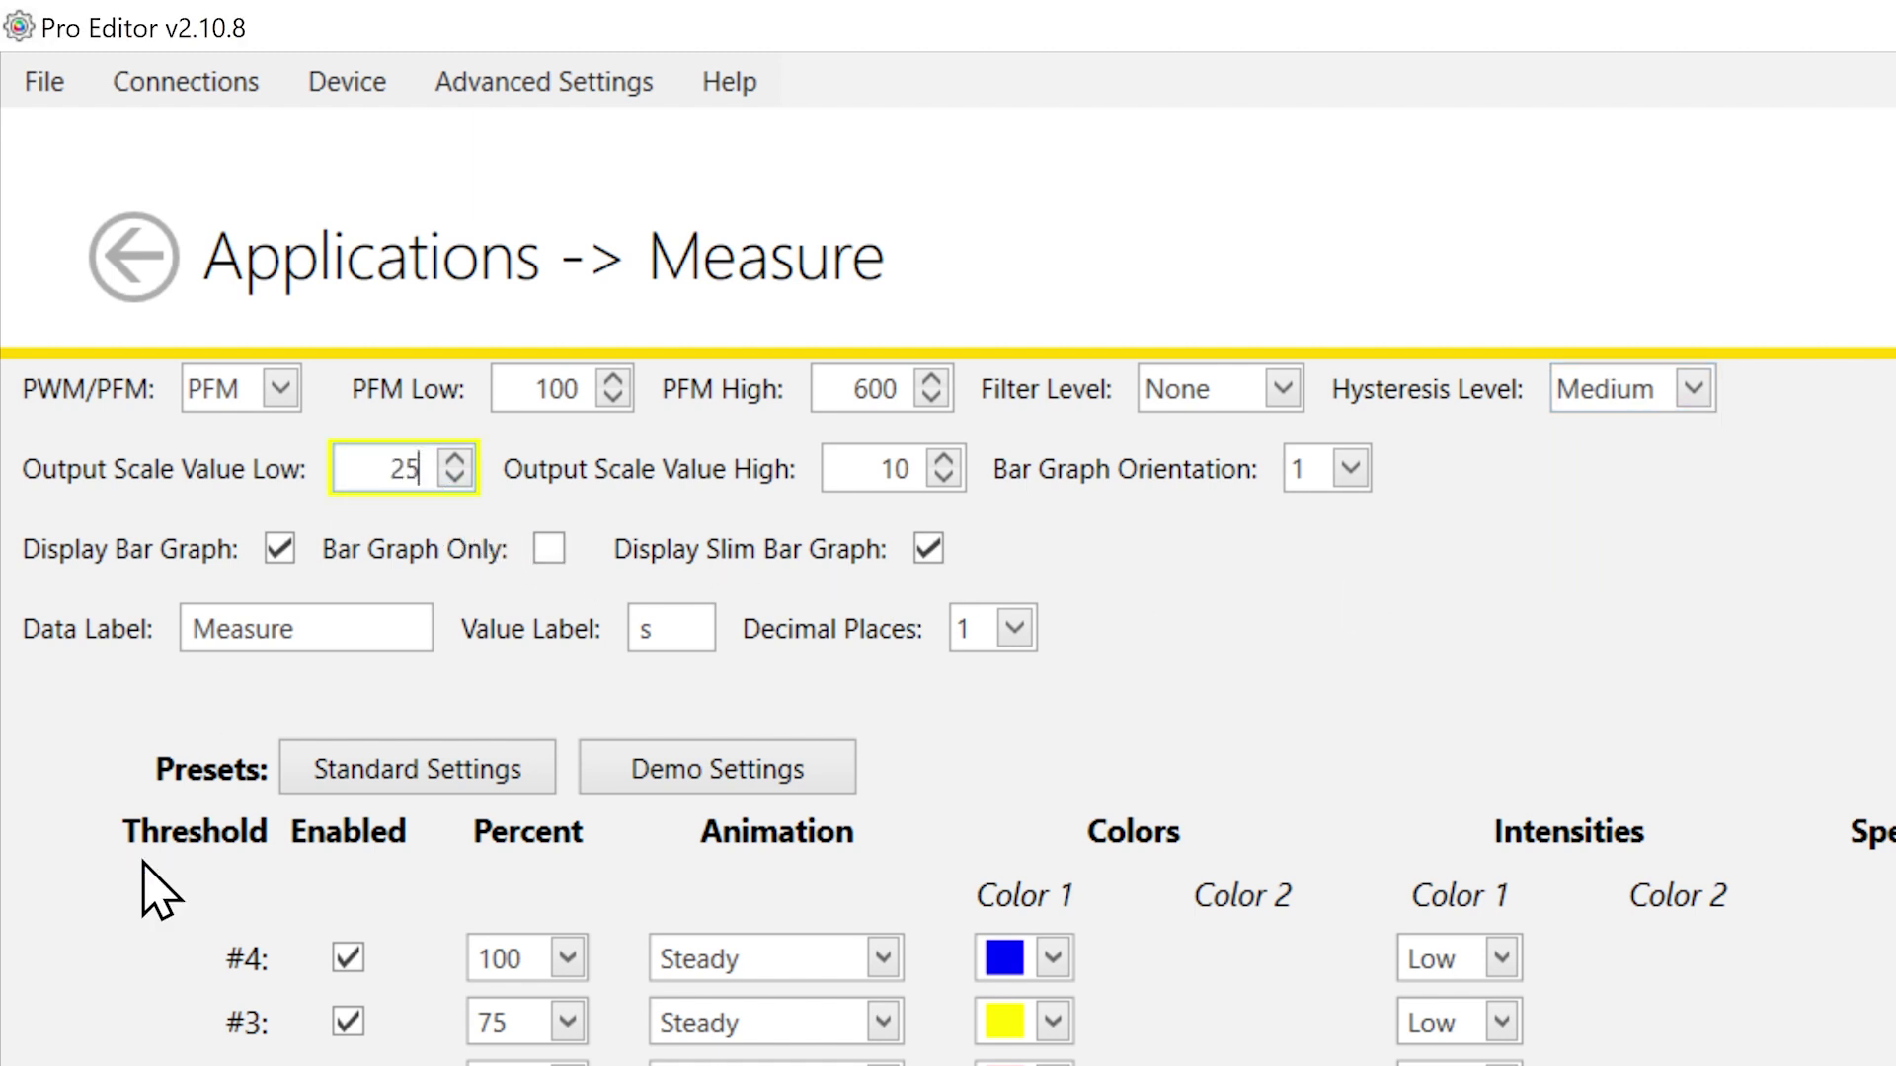
key("Tab")
type("100")
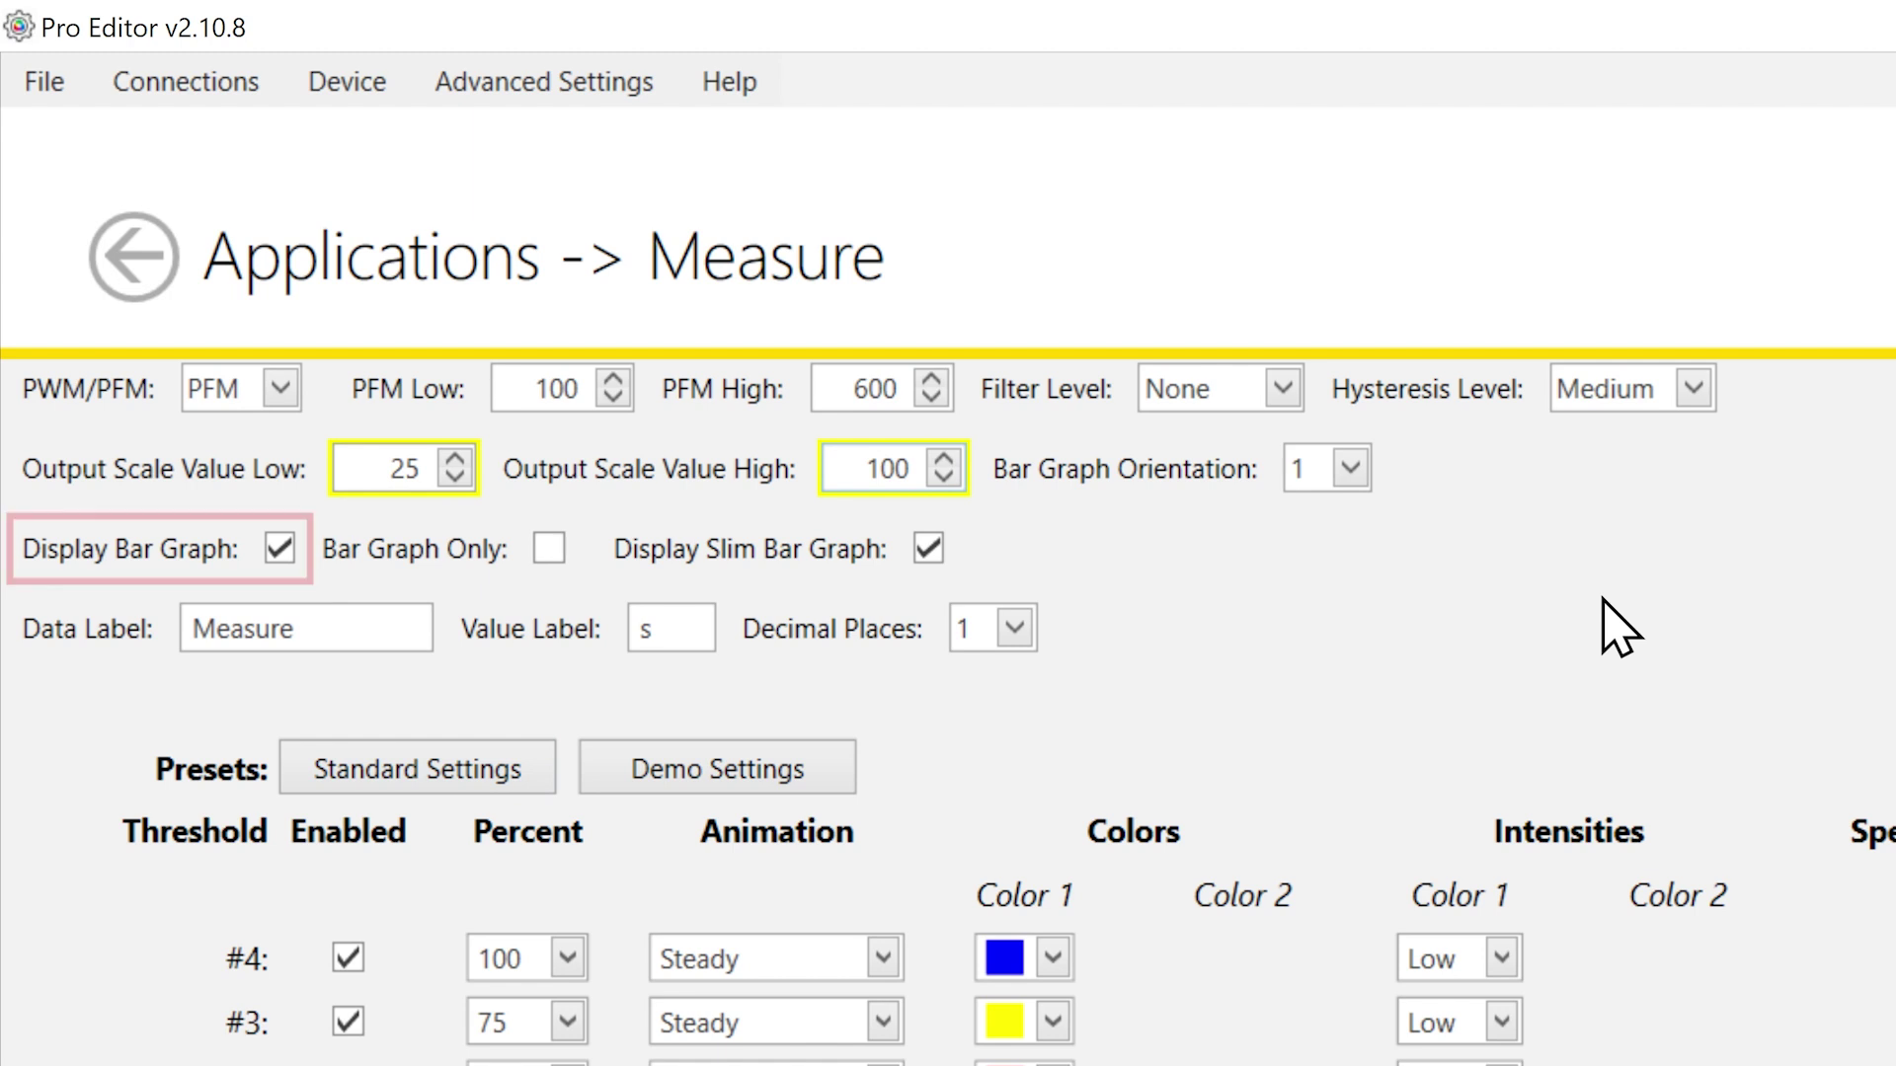
Change the bar graph orientation from 1 to 3
left_click(1366, 474)
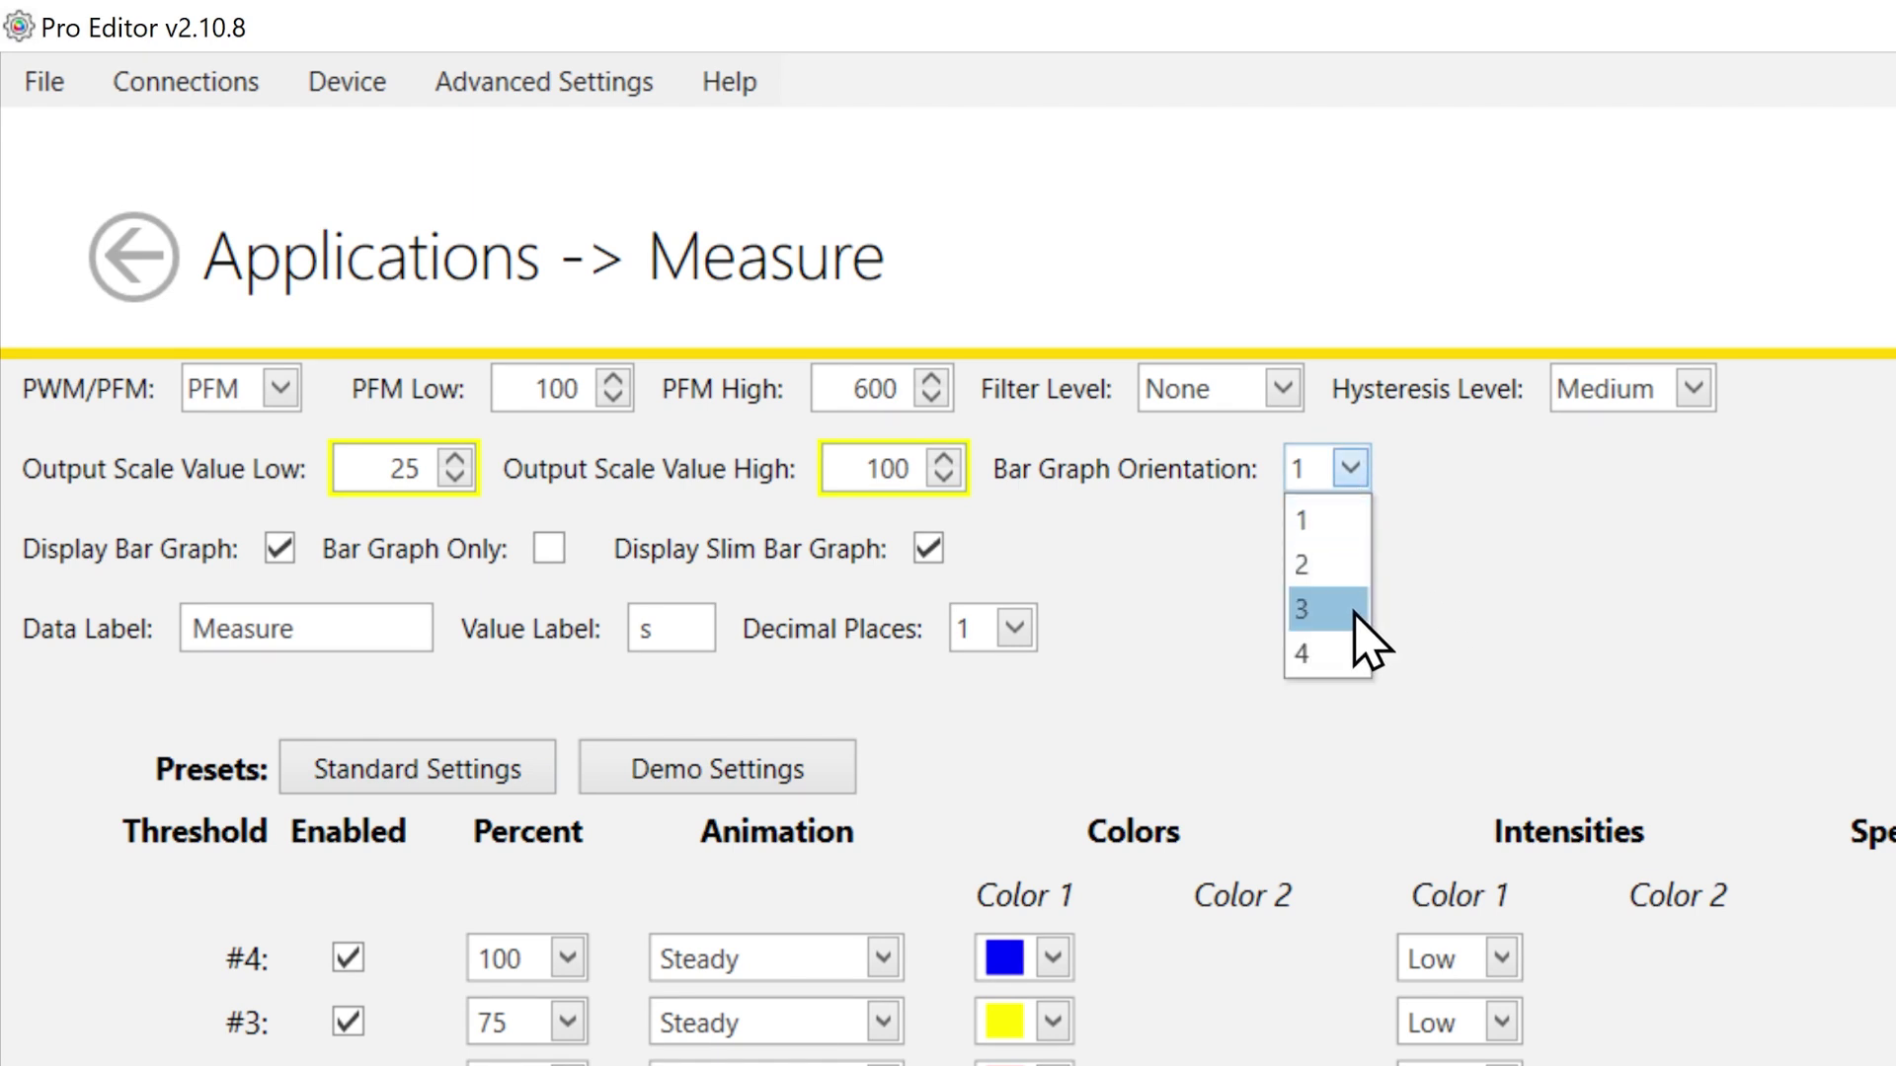
left_click(1368, 642)
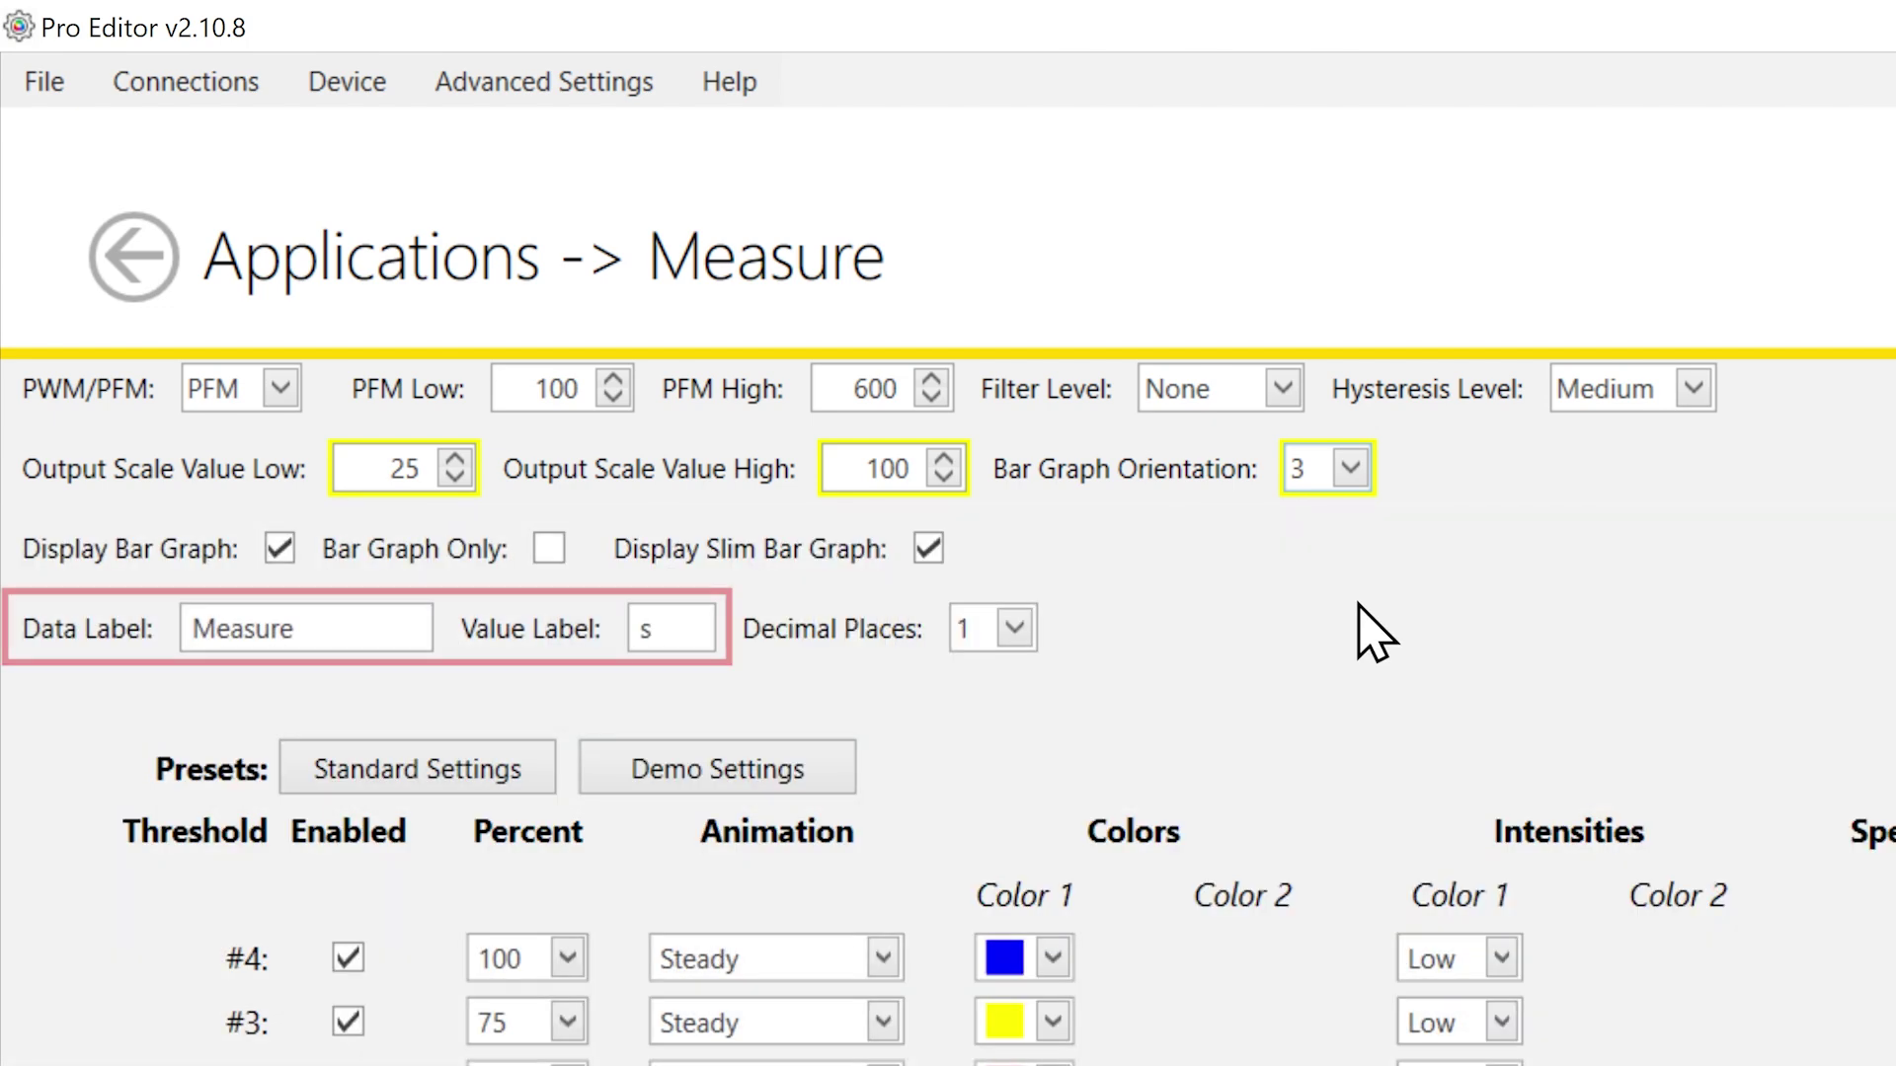
Set the data label to 'Distance=' and value label to 'mm', keeping 1 decimal place
double_click(263, 630)
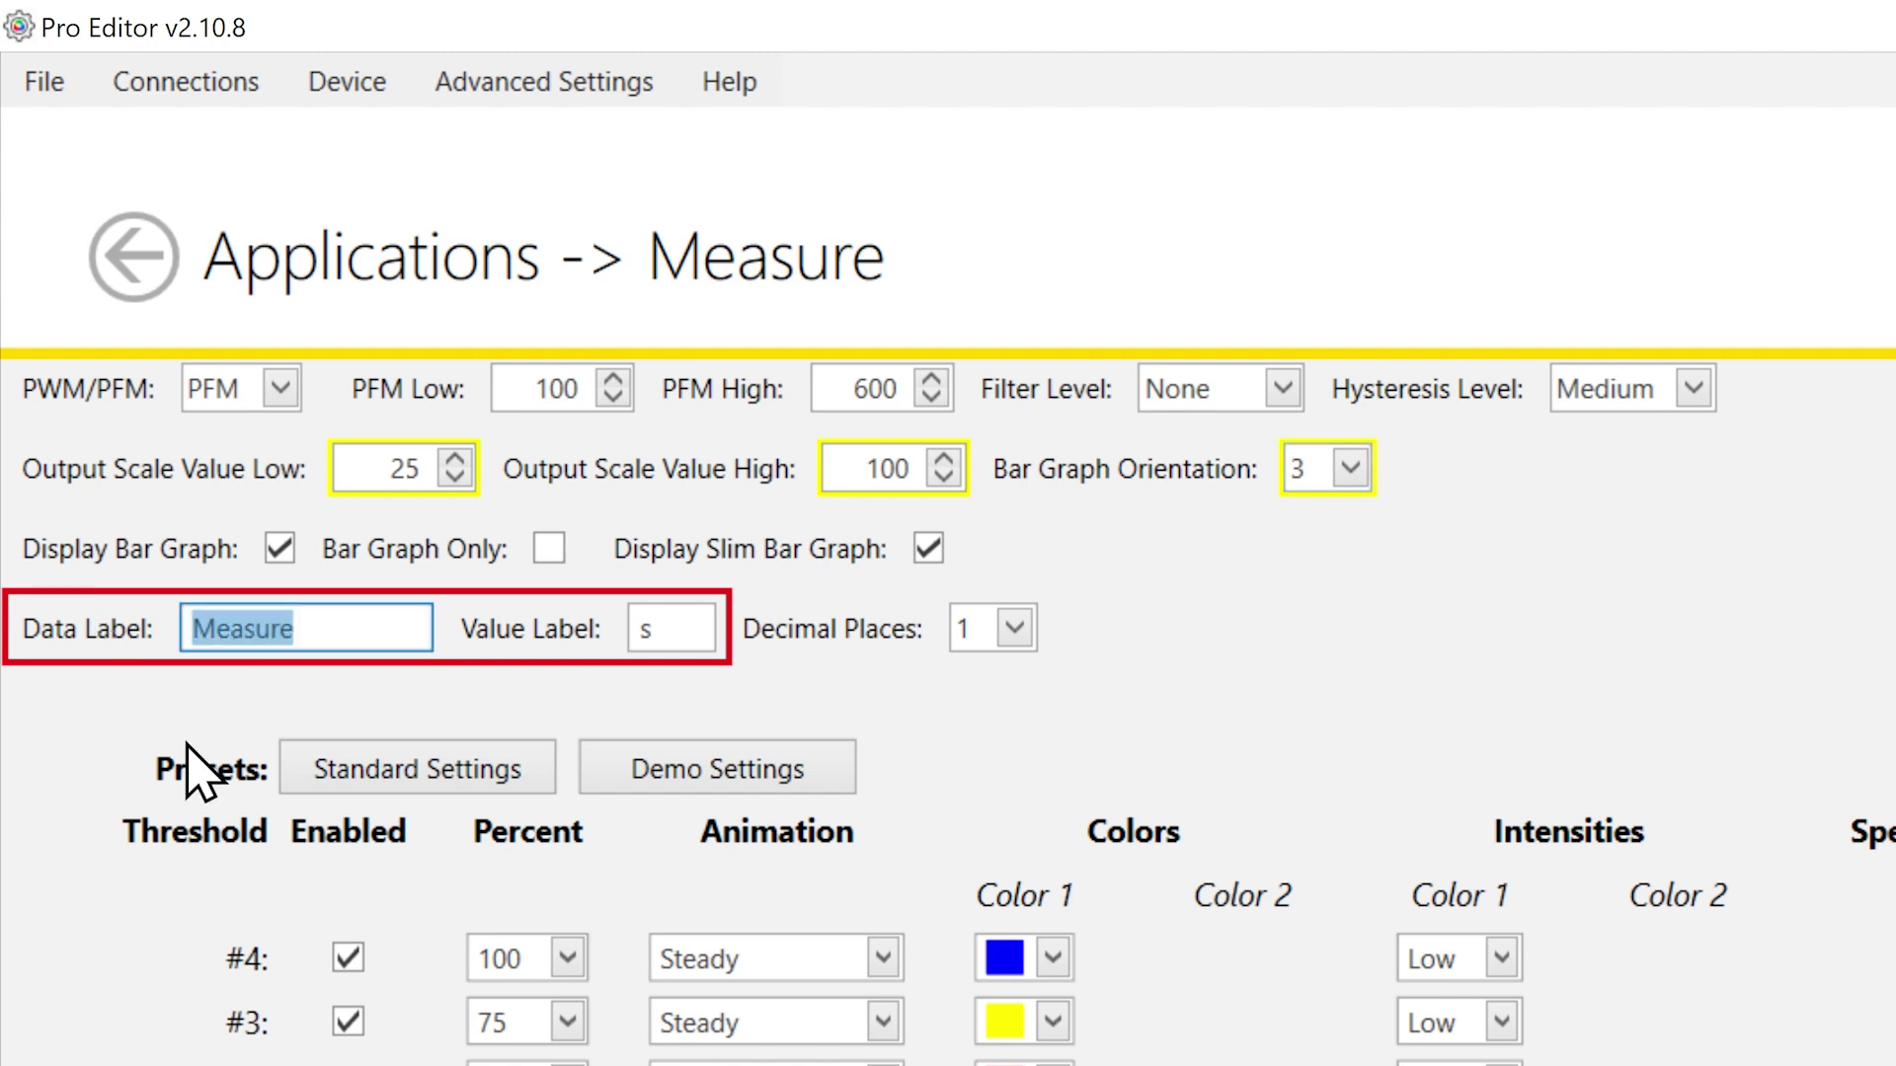
type("Distance=")
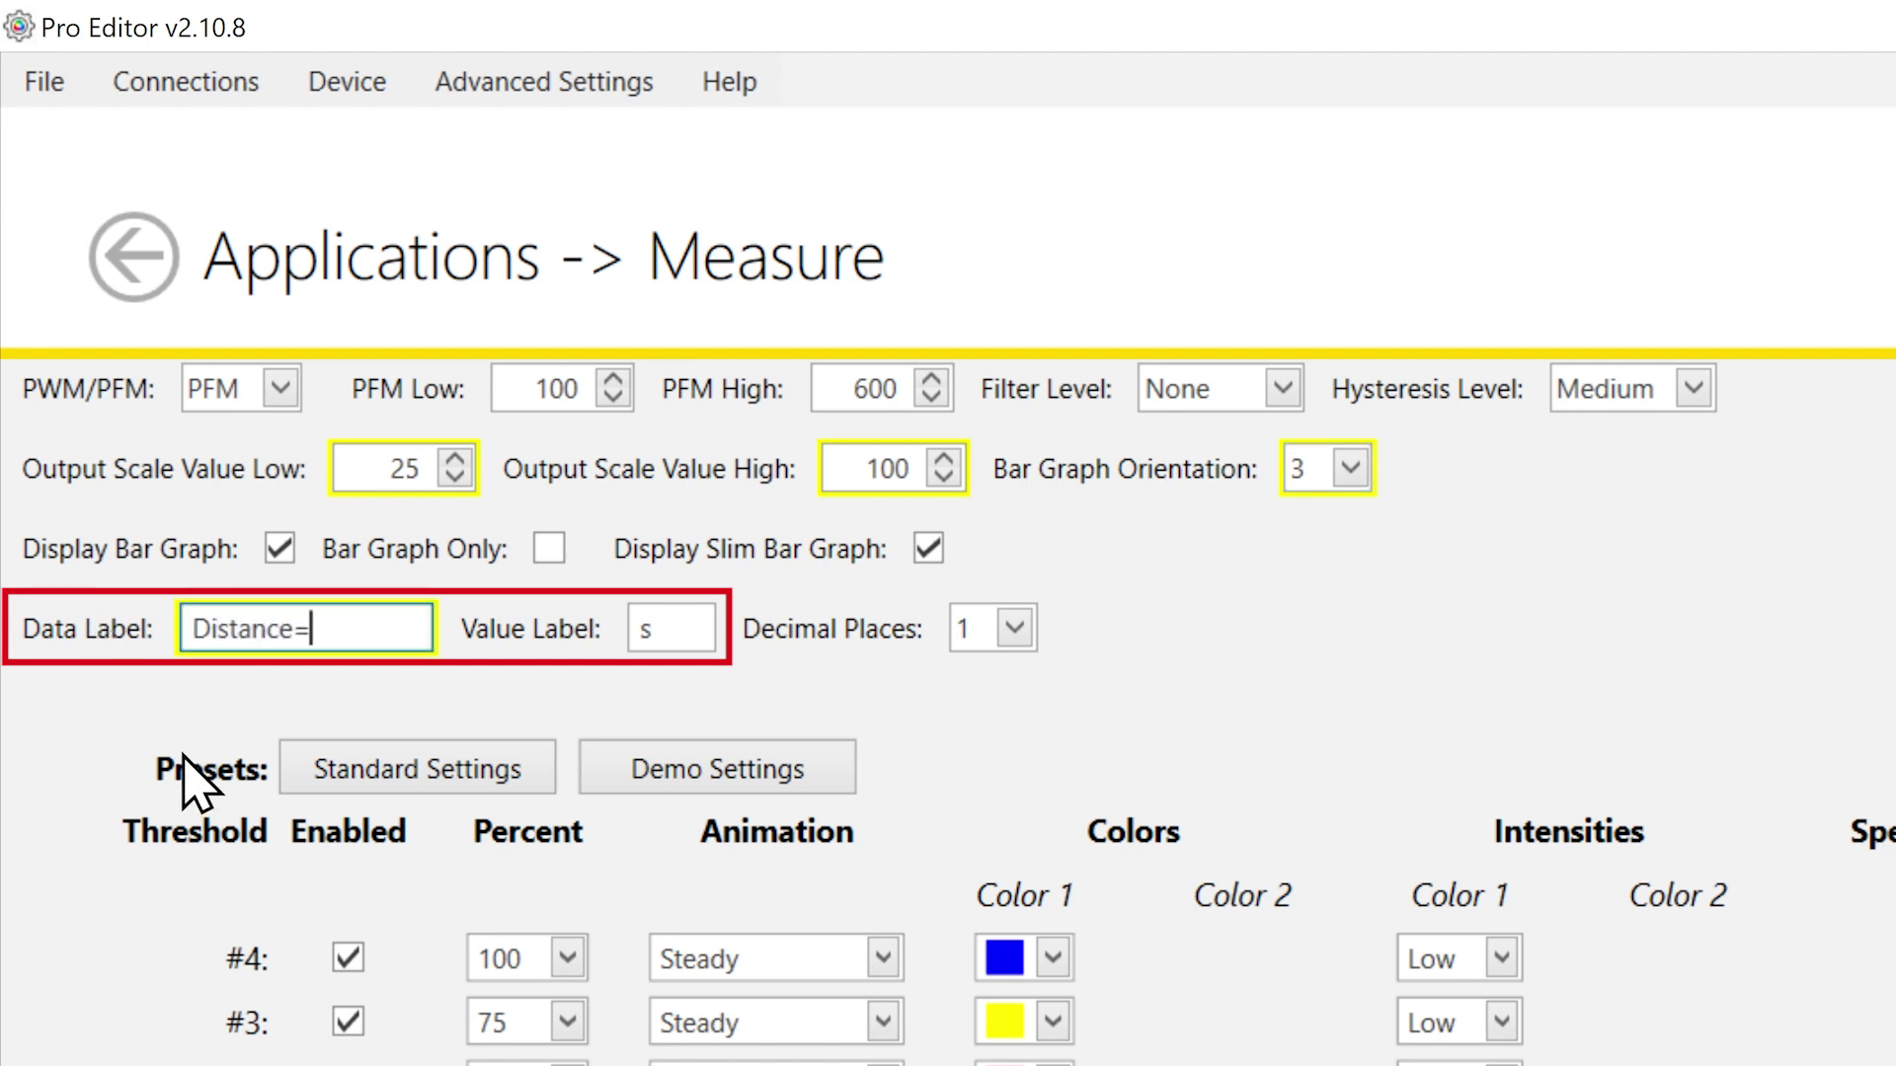
double_click(659, 629)
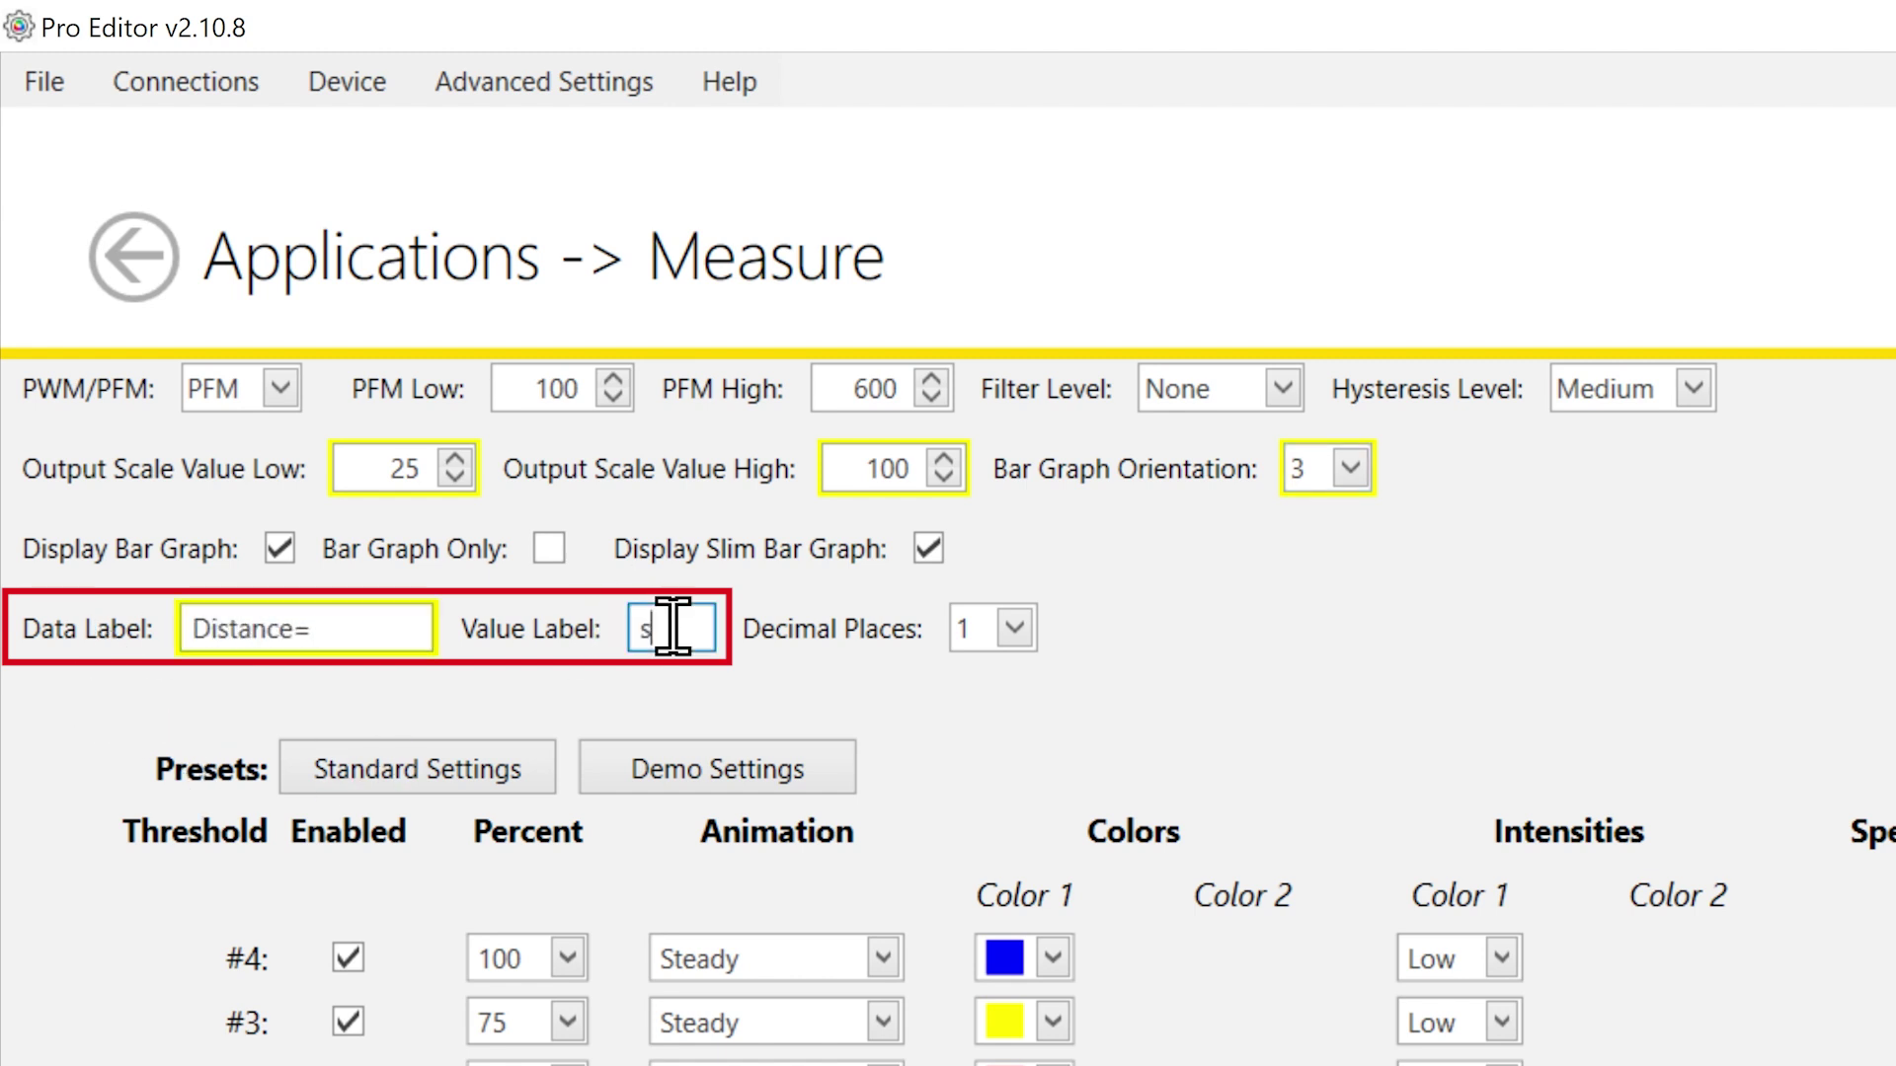
type("mm")
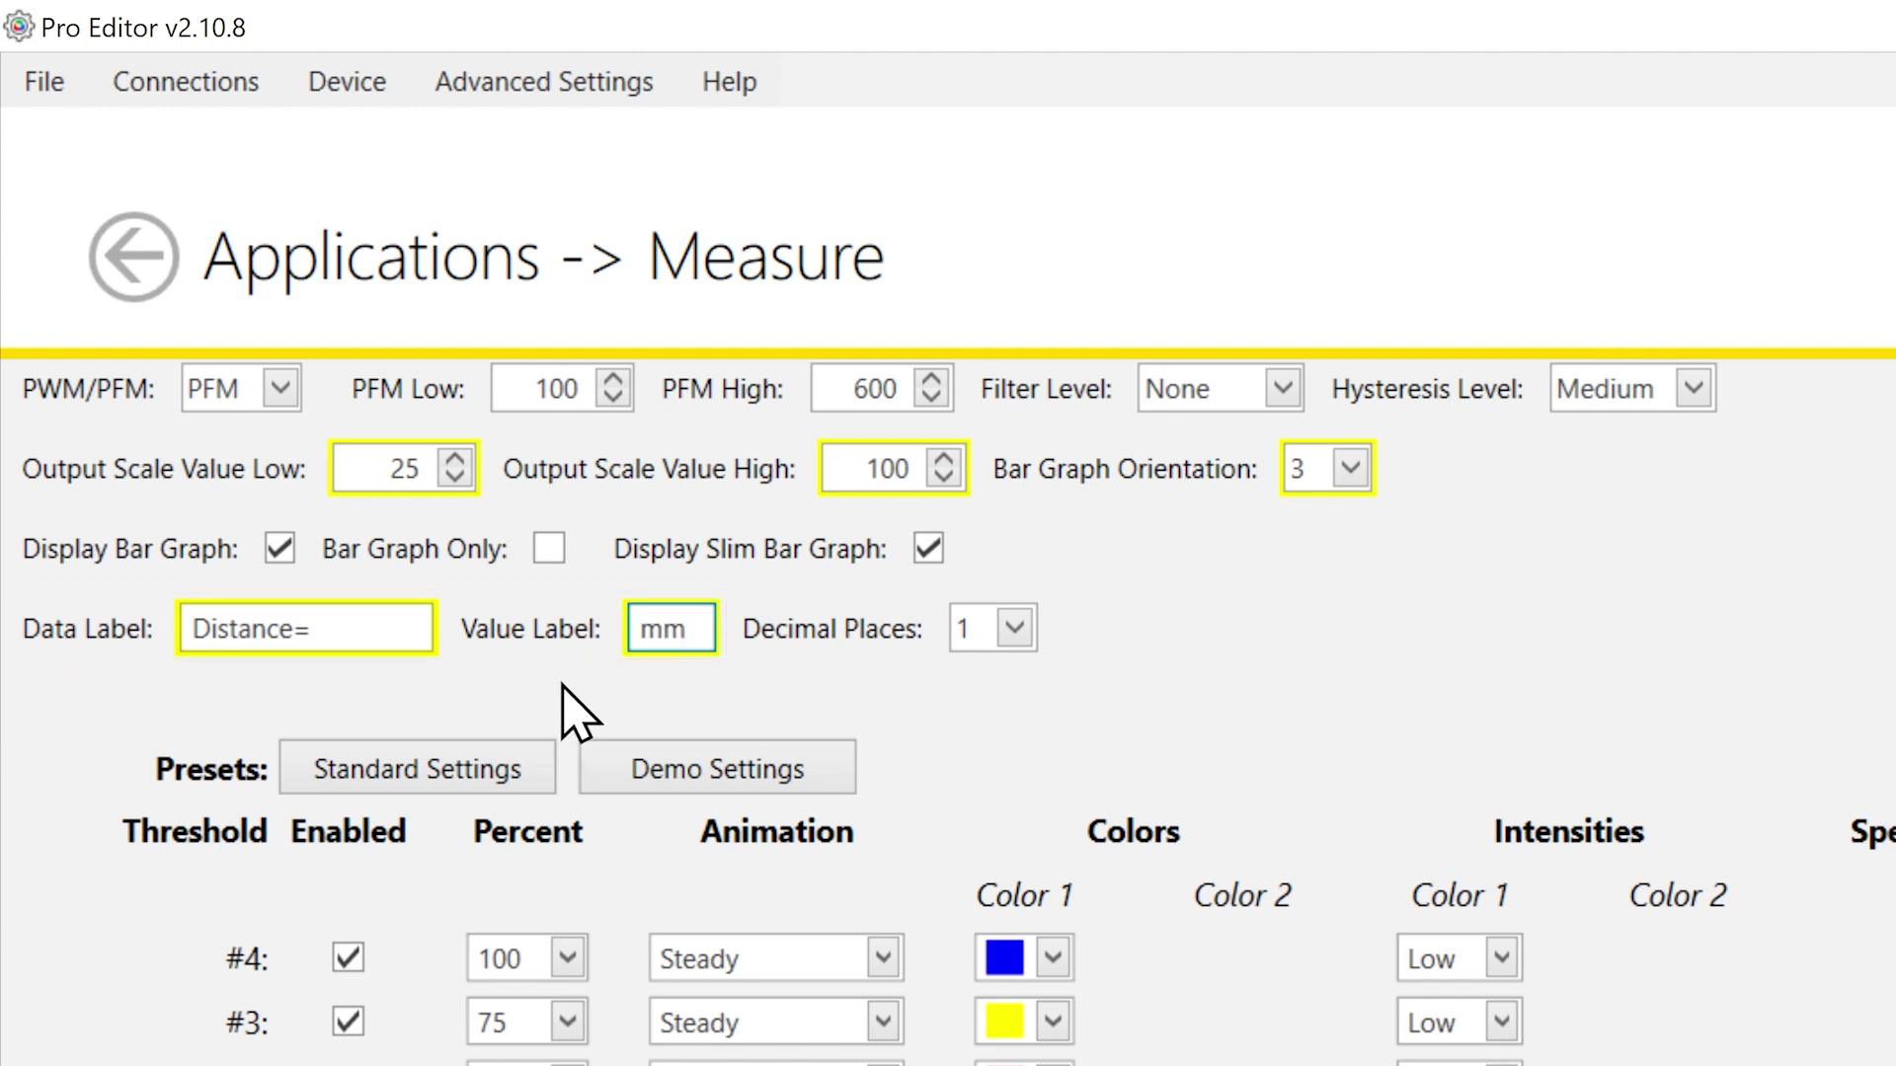
left_click(1013, 632)
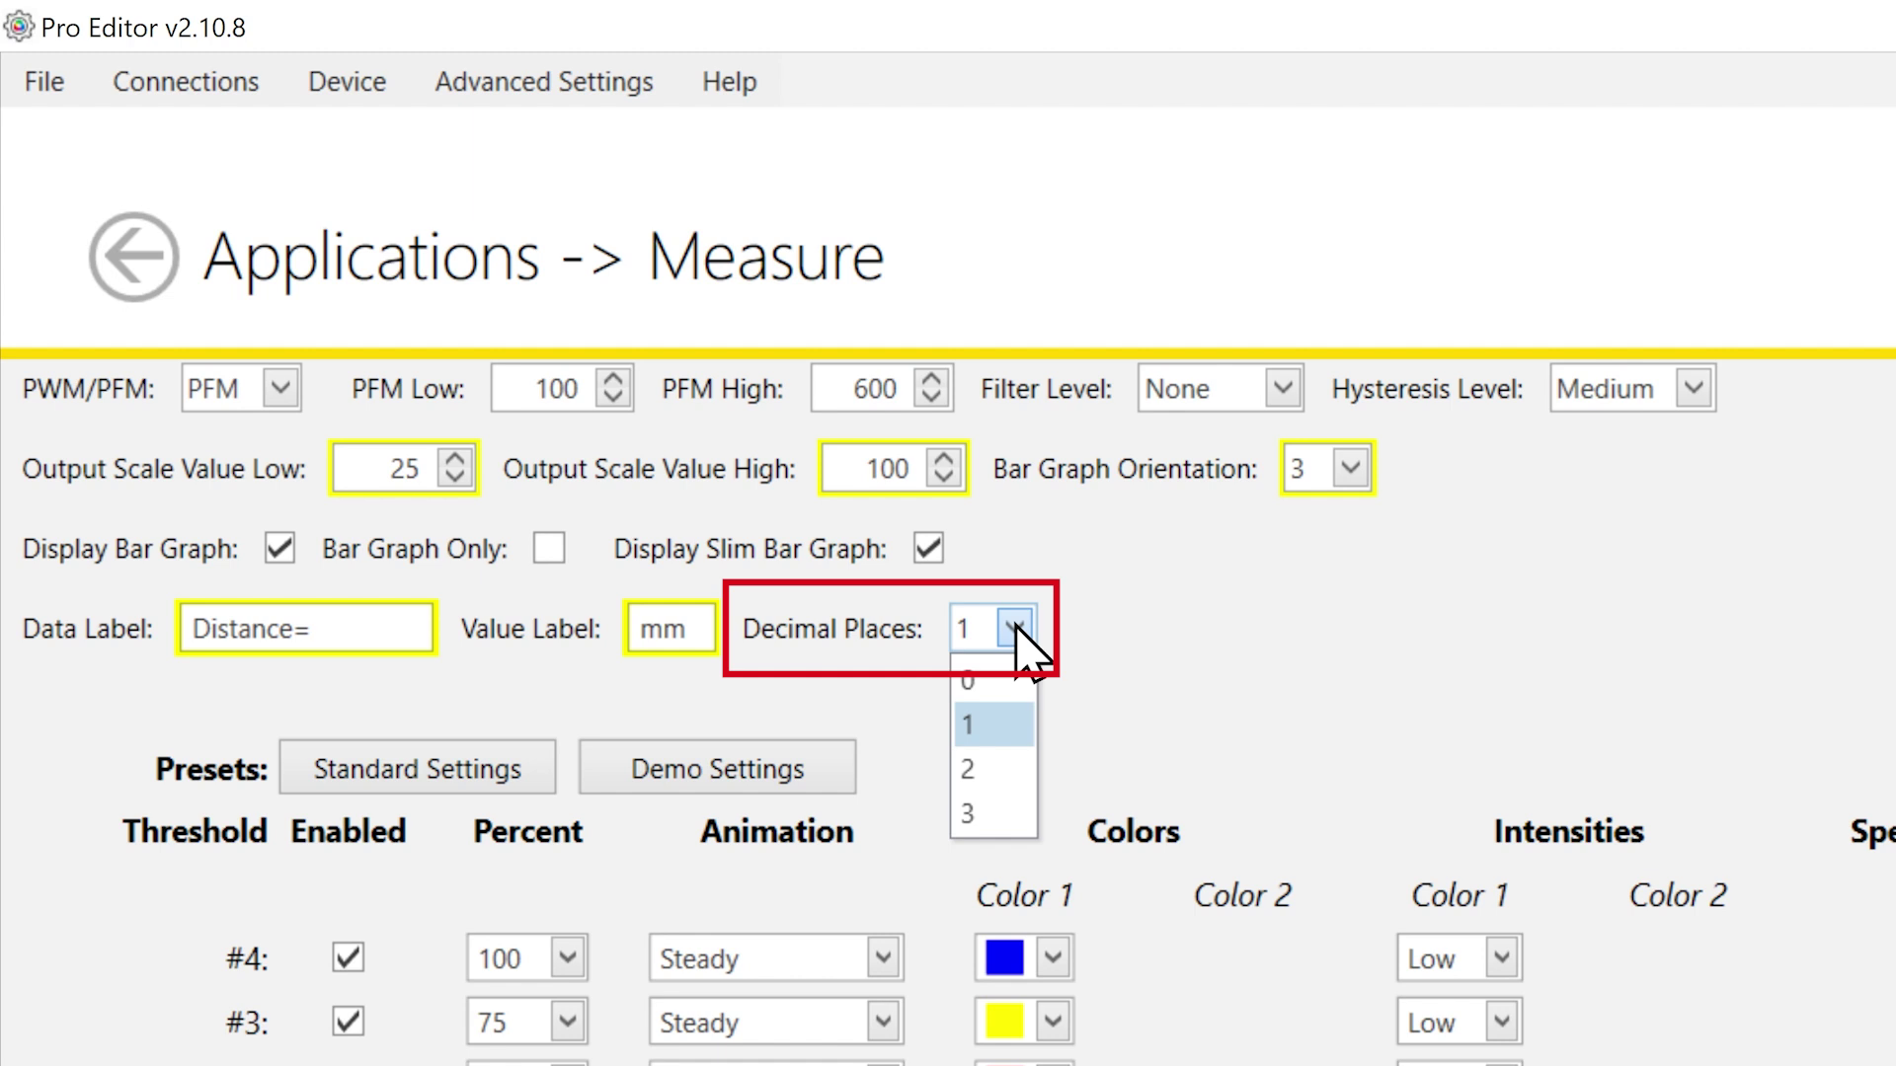
left_click(1022, 637)
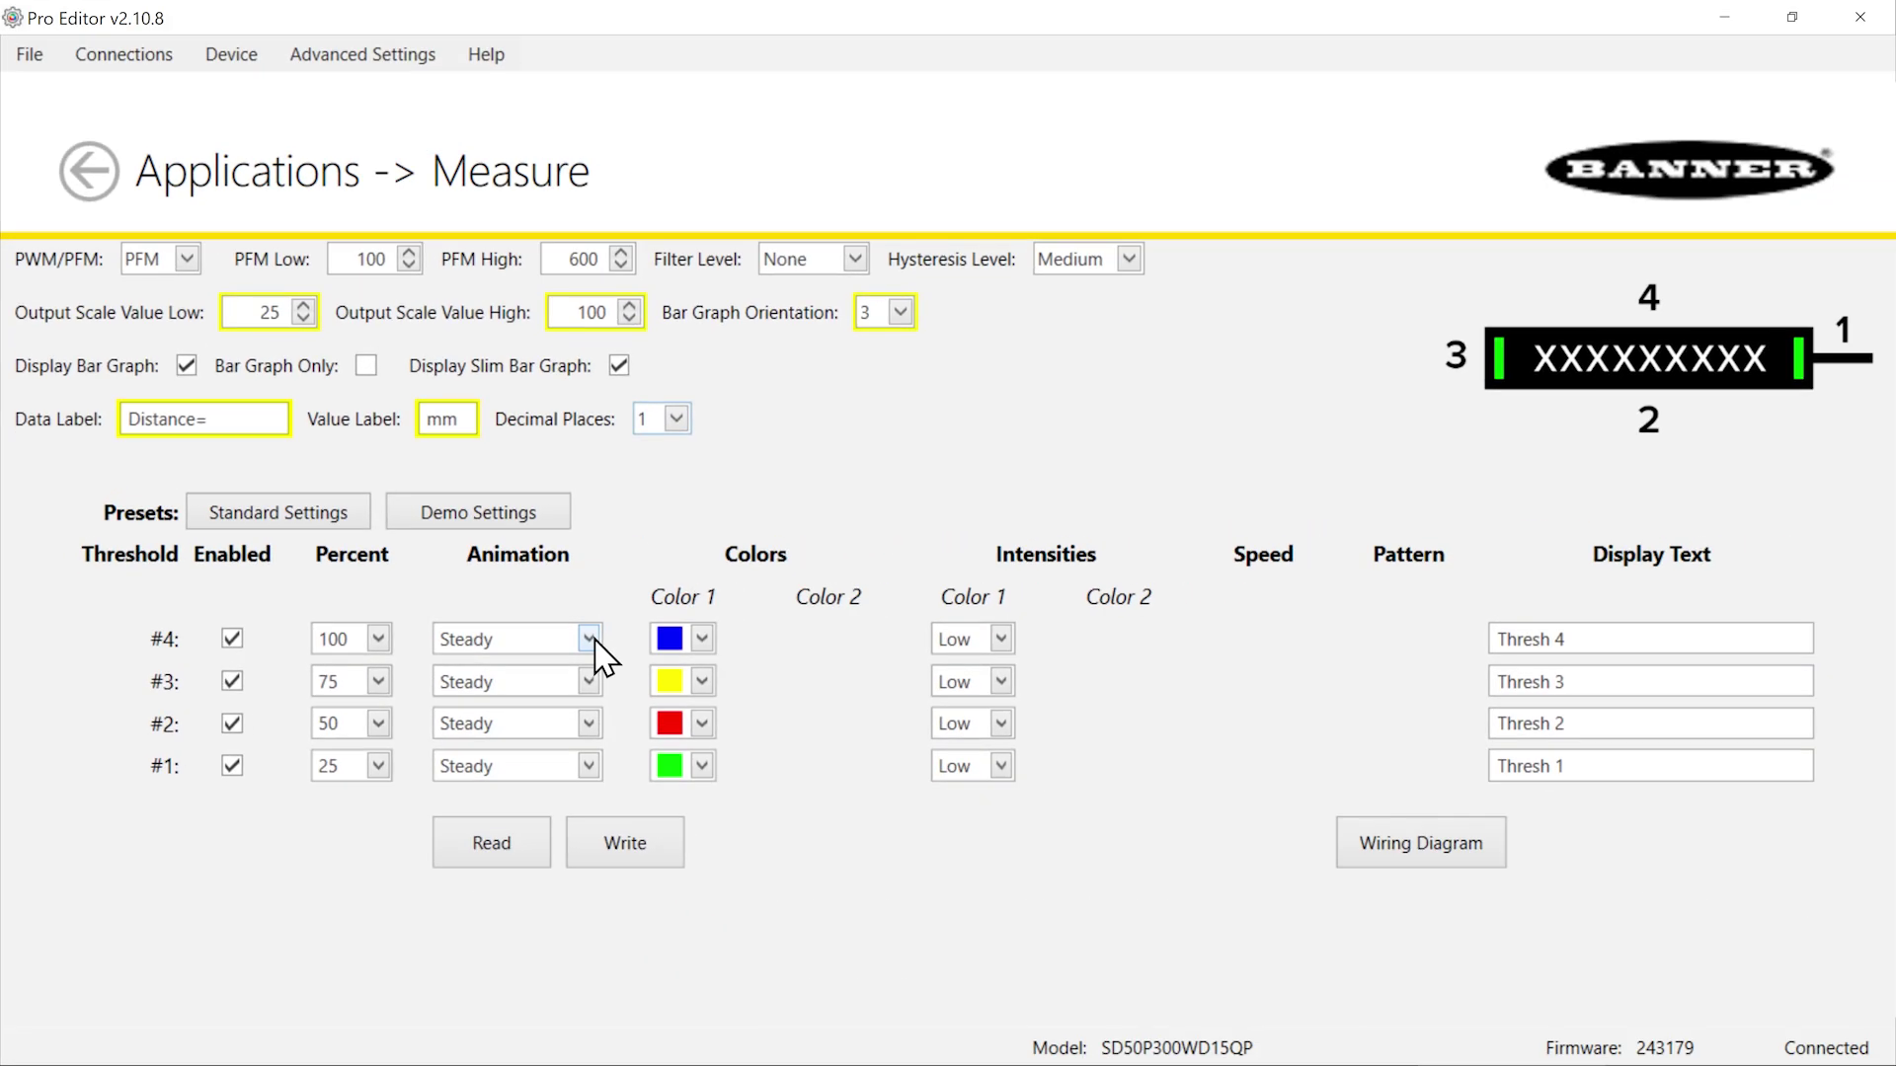
Give threshold #4 the Intensity Sweep animation in red
left_click(882, 636)
left_click(562, 848)
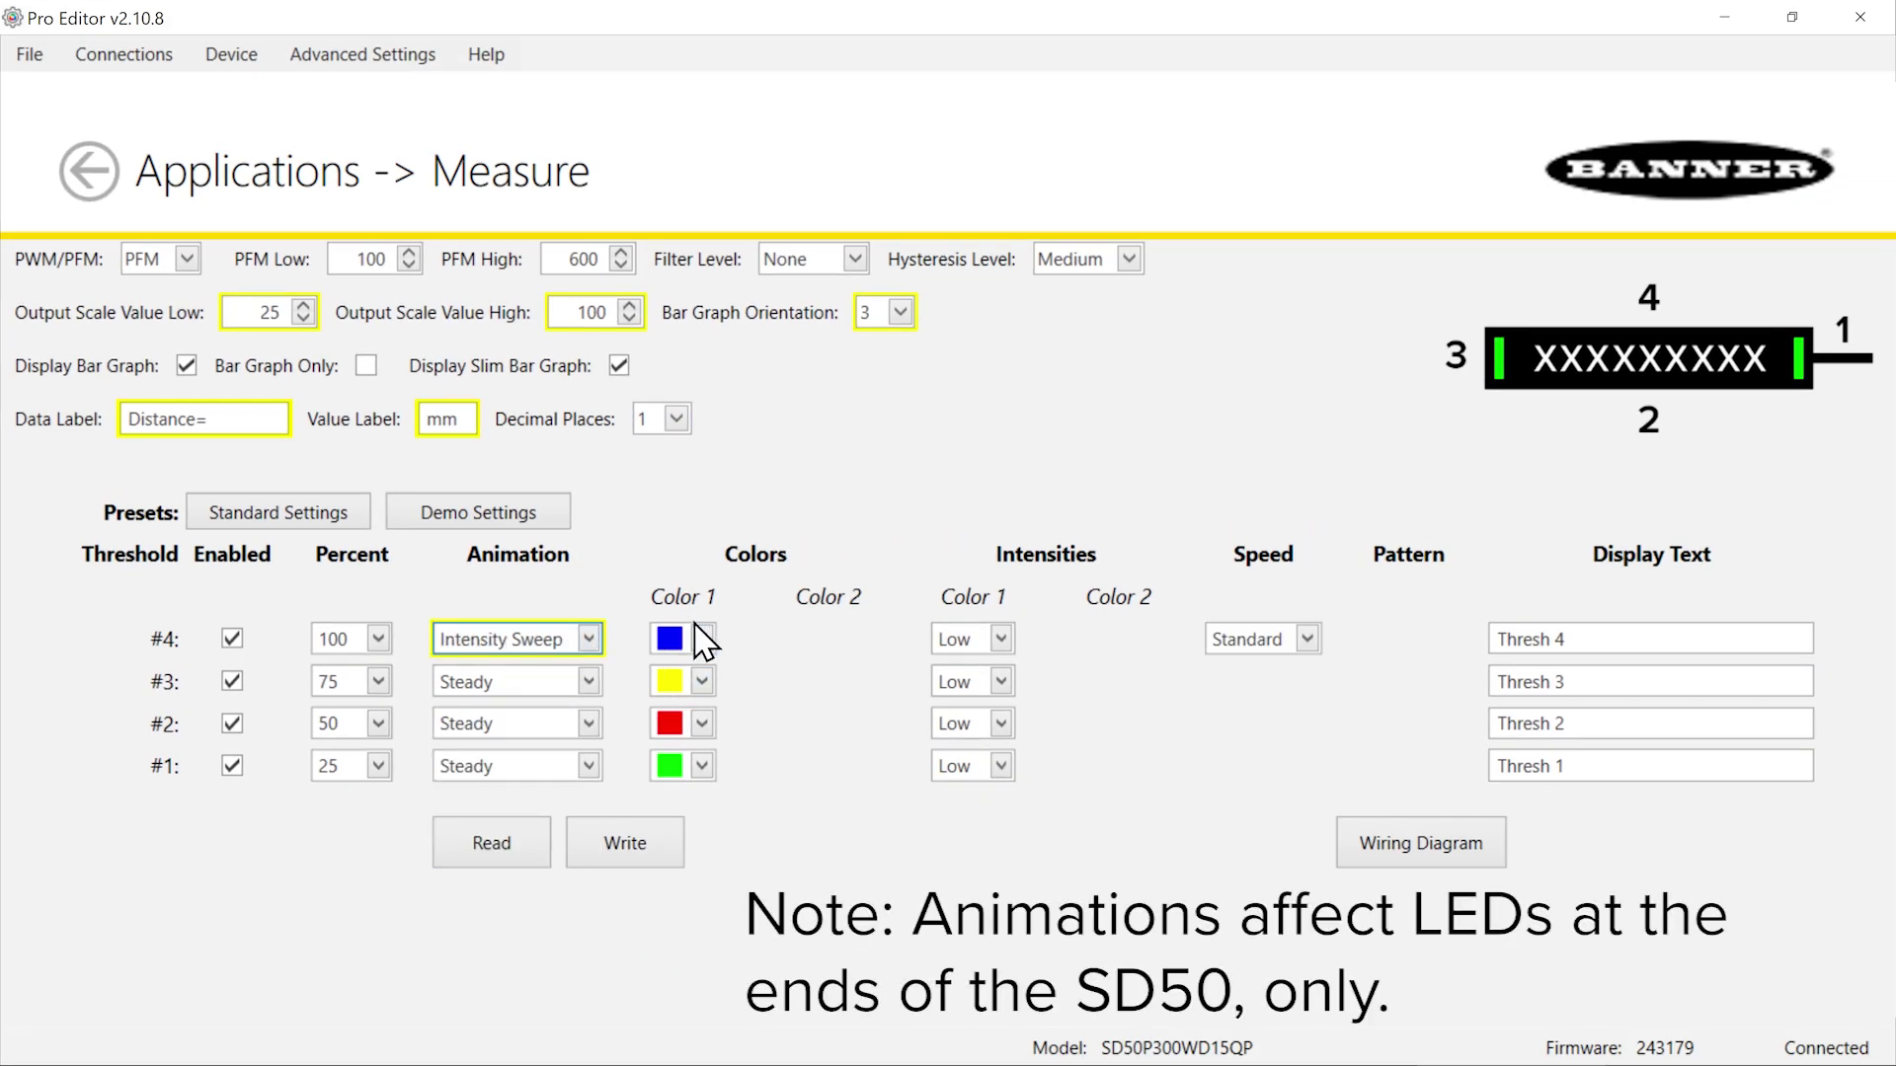
left_click(702, 640)
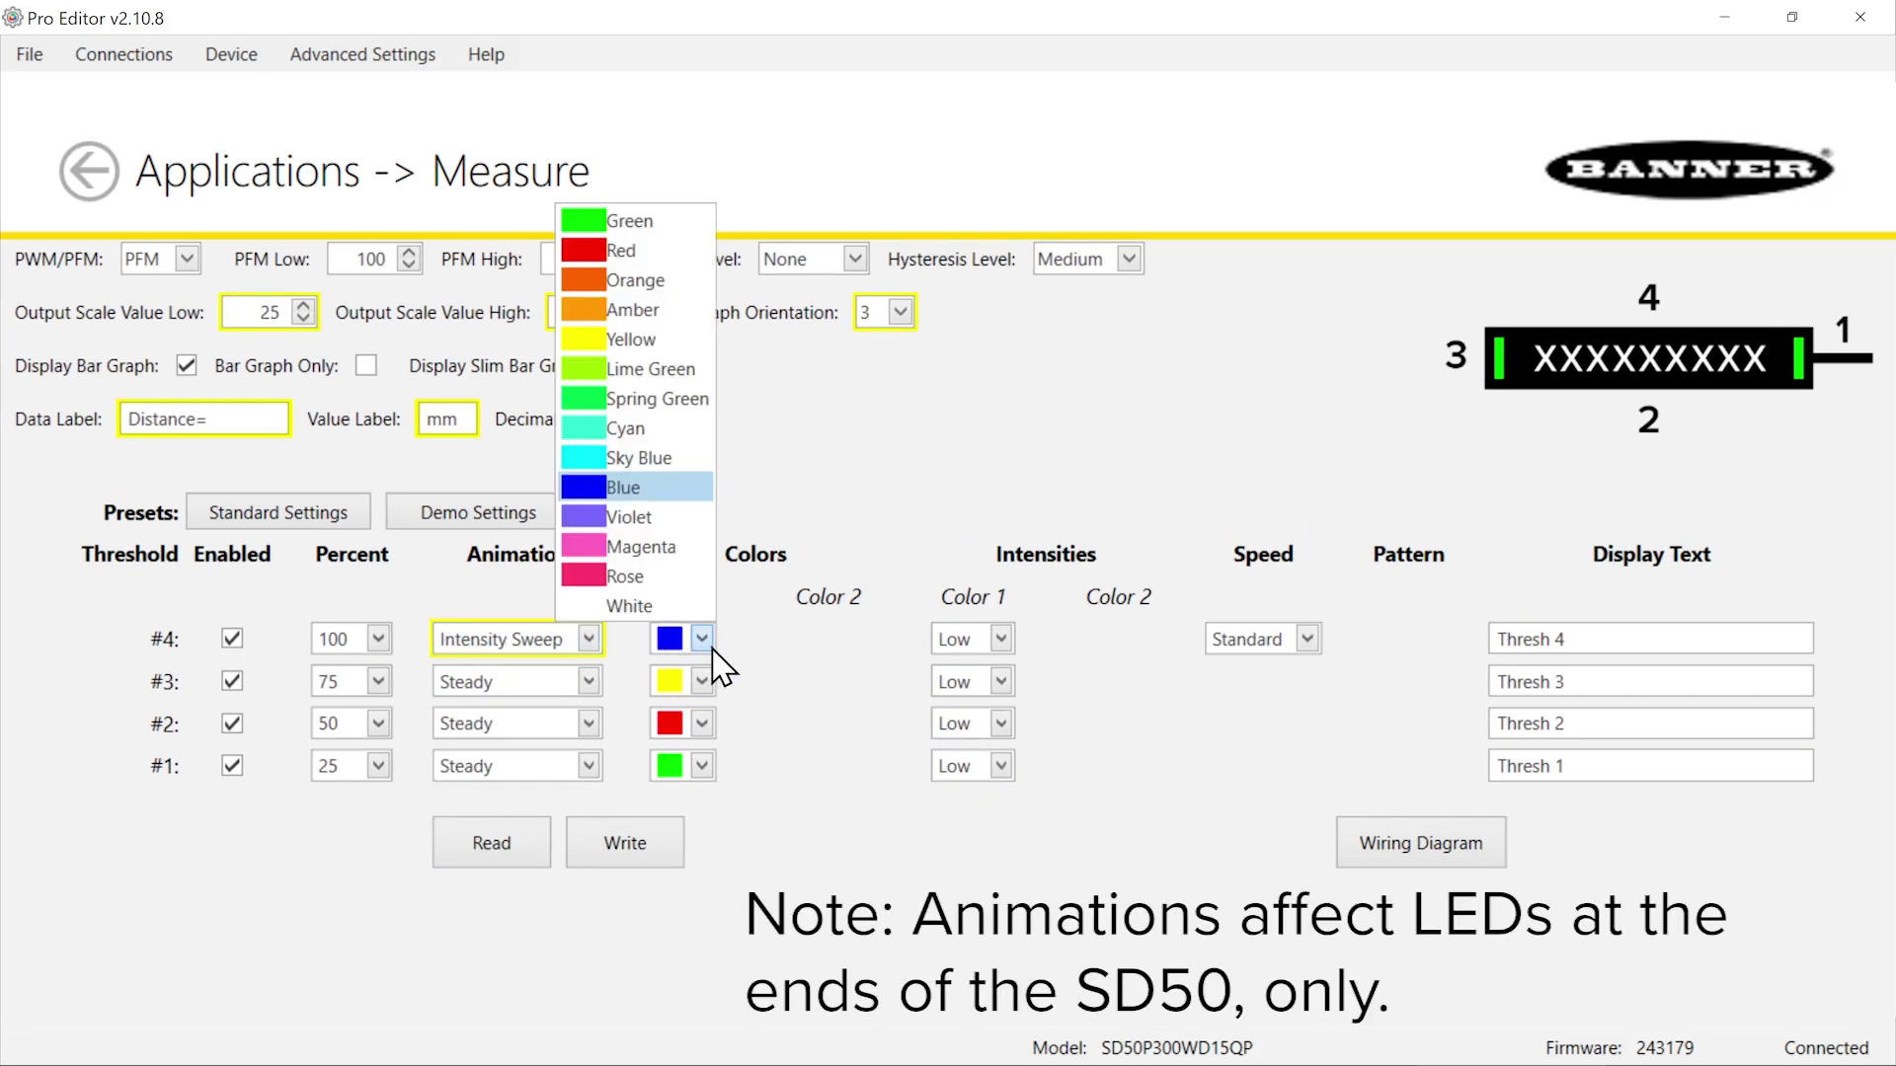
left_click(697, 253)
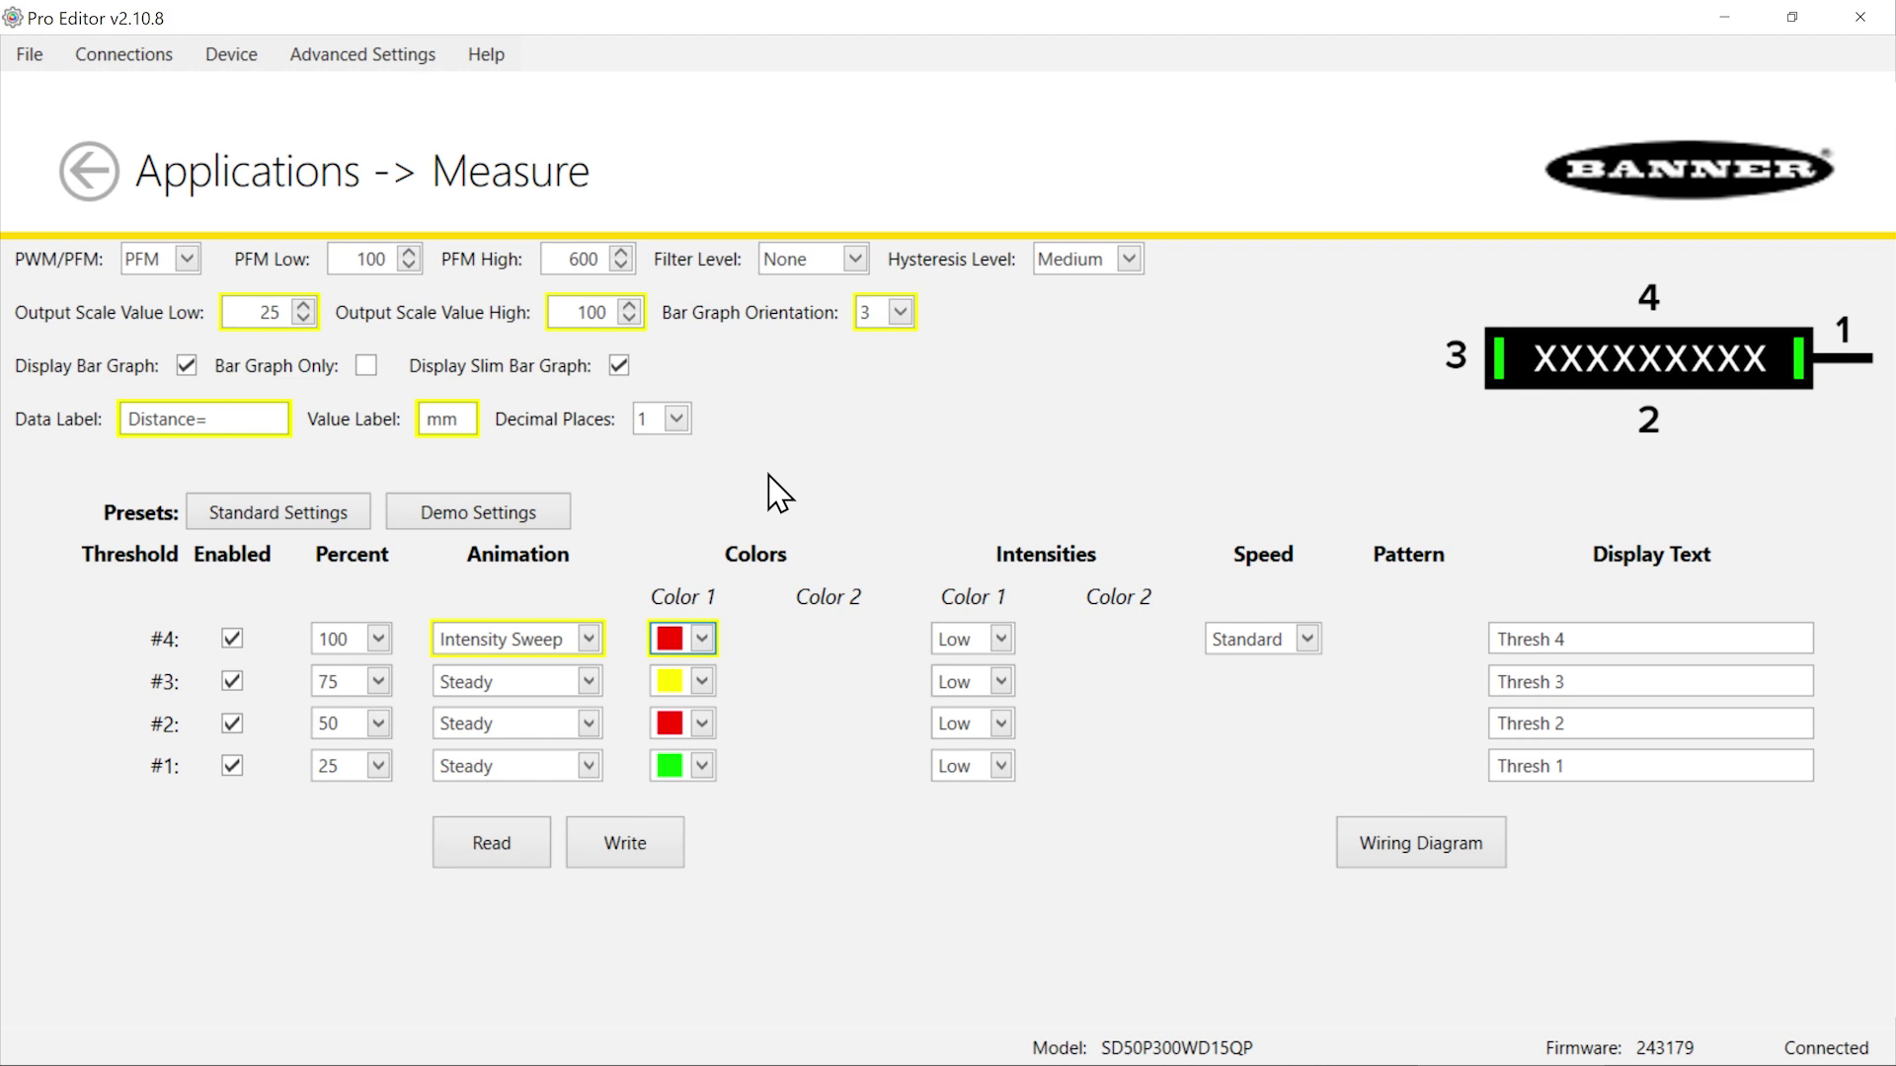
Set threshold display texts to Far (#4), blank (#3, #2) and Near (#1)
left_click_drag(1680, 639, 1375, 639)
type("Fa")
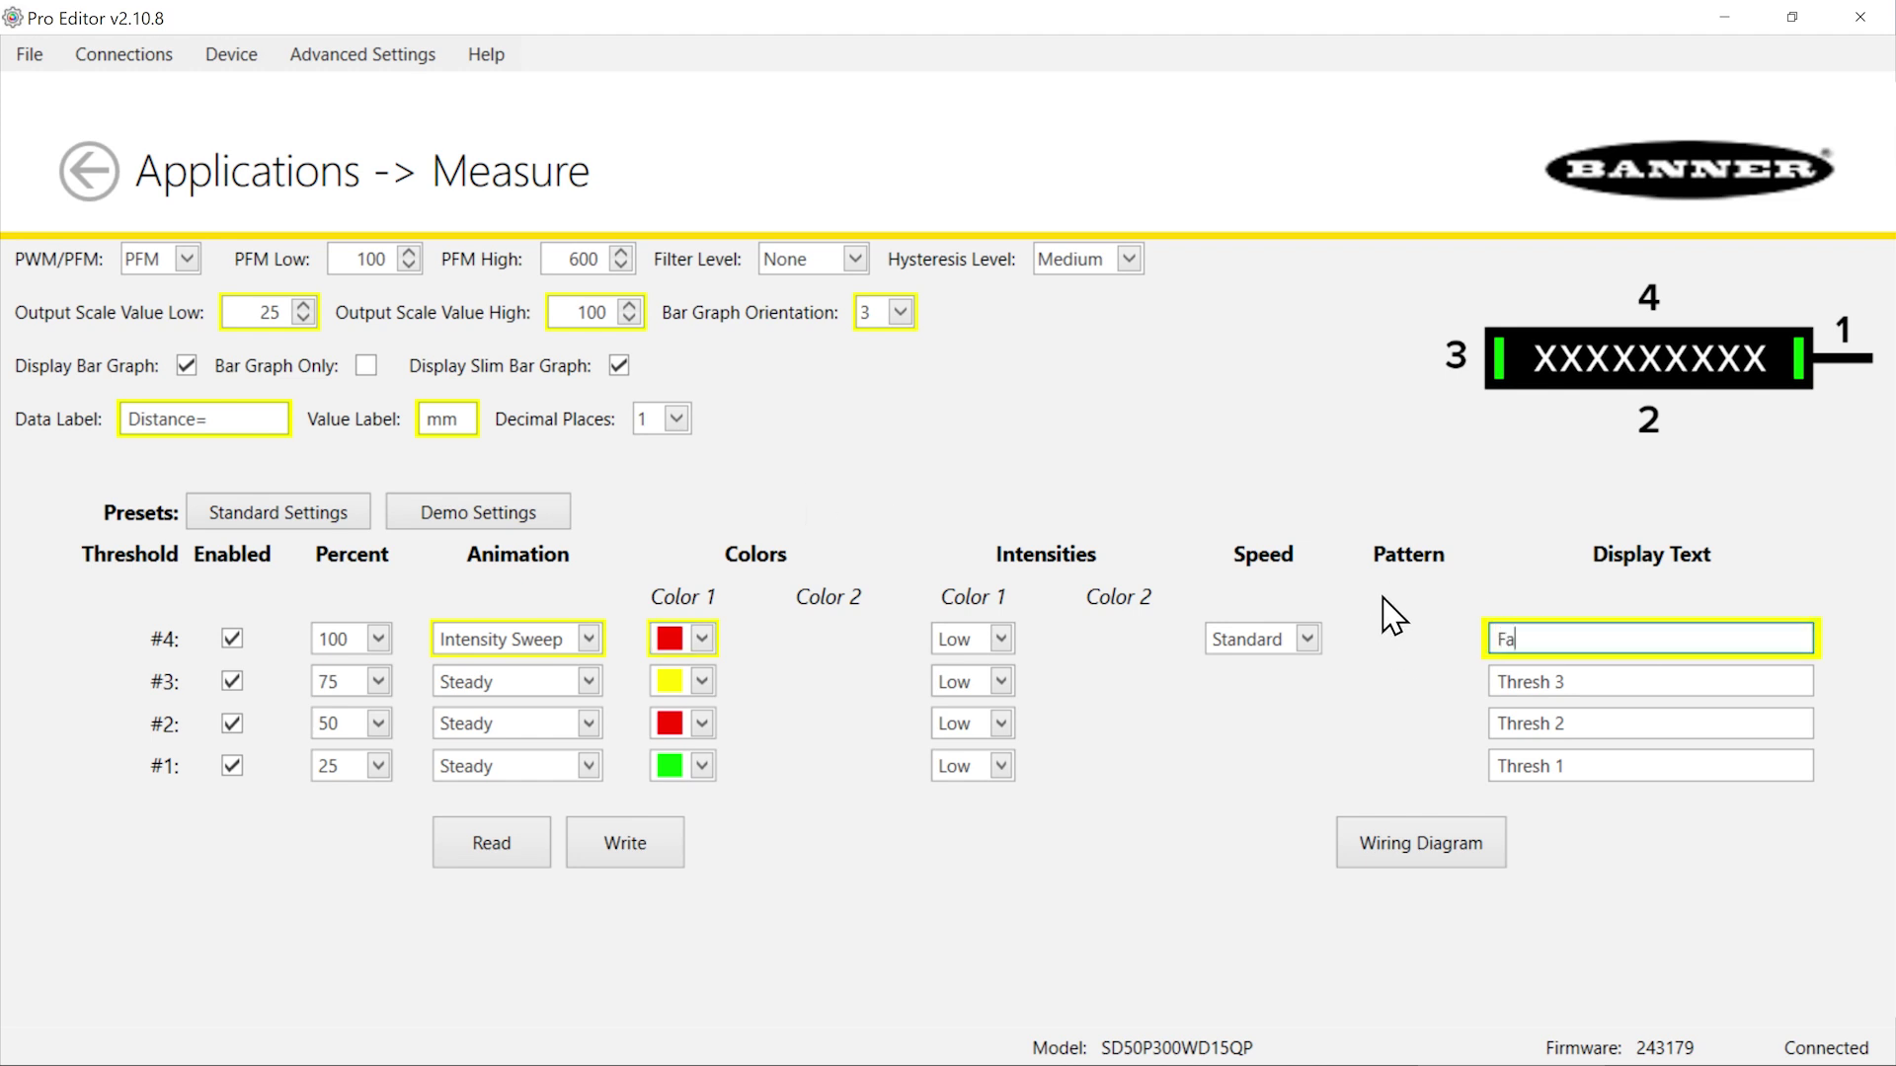
type("r")
left_click_drag(1614, 681, 1490, 691)
key("BackSpace")
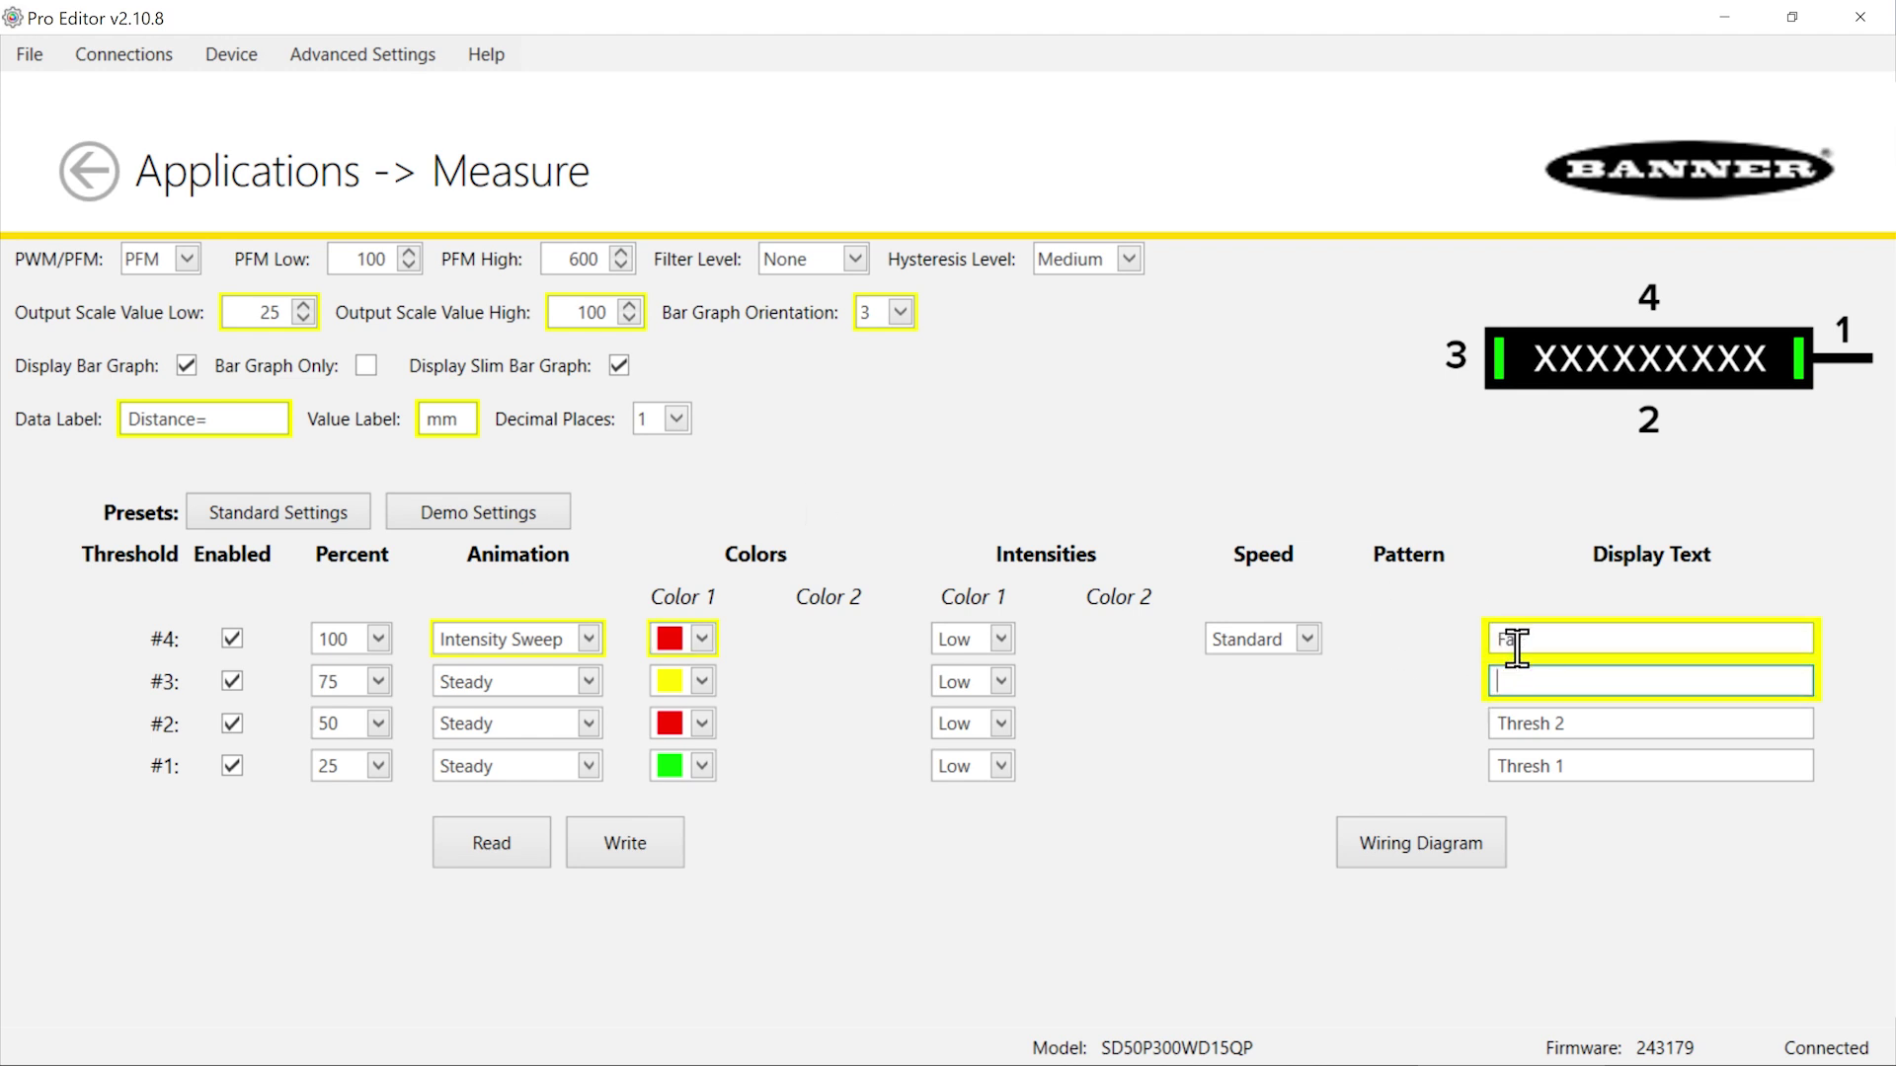
left_click_drag(1599, 729, 1260, 728)
key("BackSpace")
left_click_drag(1590, 766, 1239, 760)
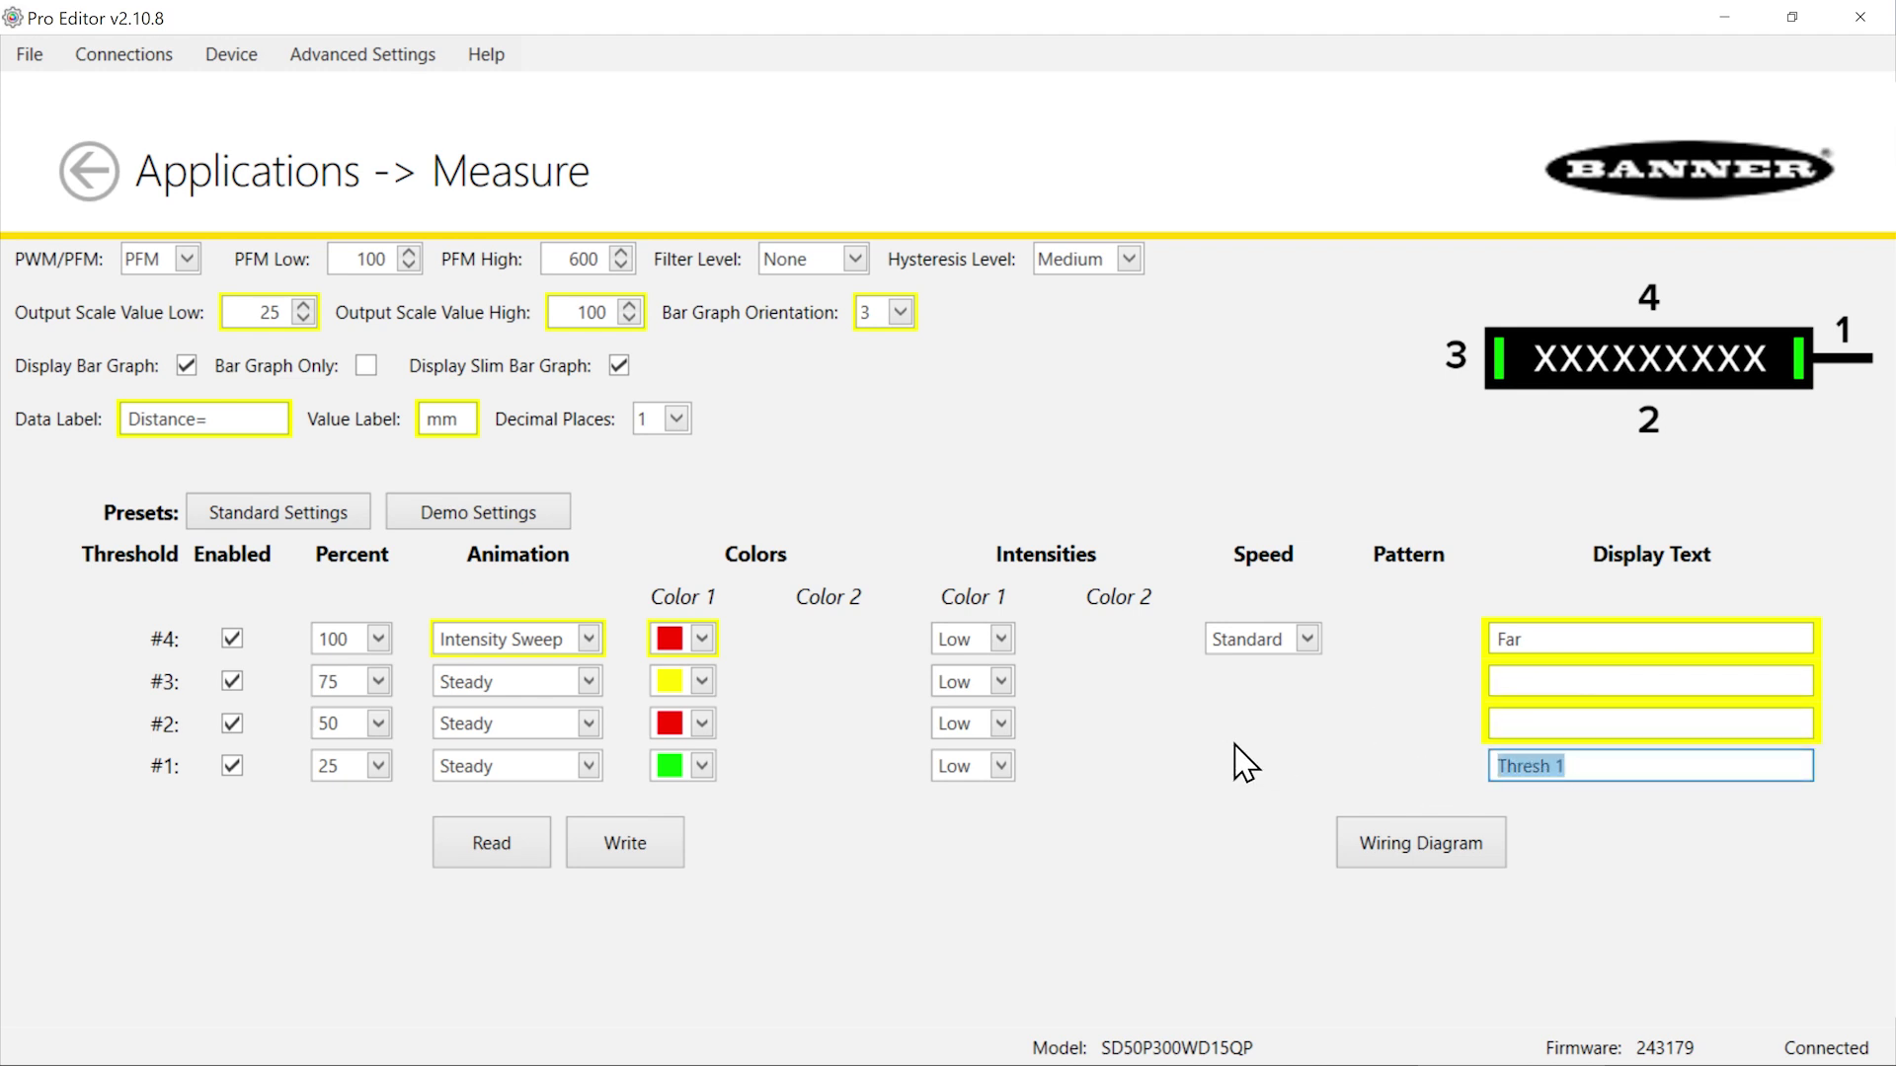
type("Near")
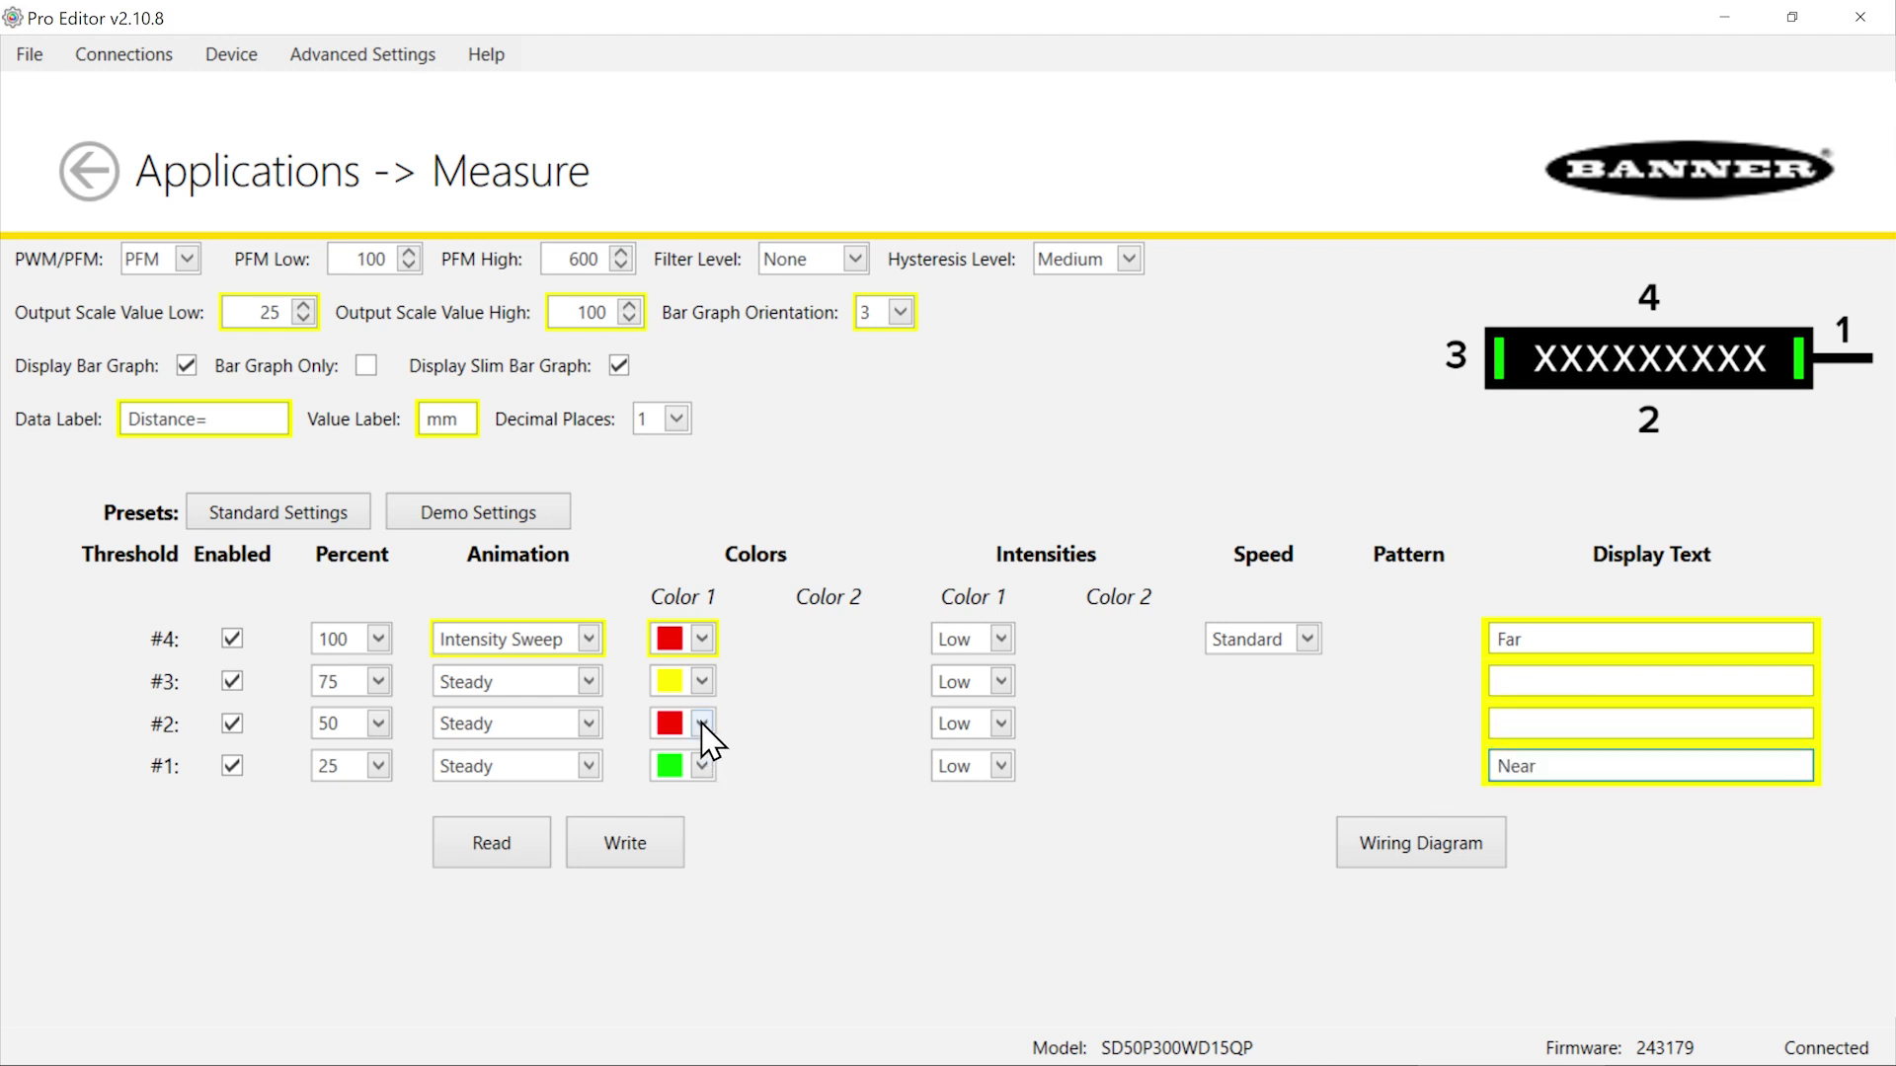
Color threshold #3 orange and #2 yellow, then write thresholds to the device
left_click(702, 681)
left_click(636, 366)
left_click(702, 725)
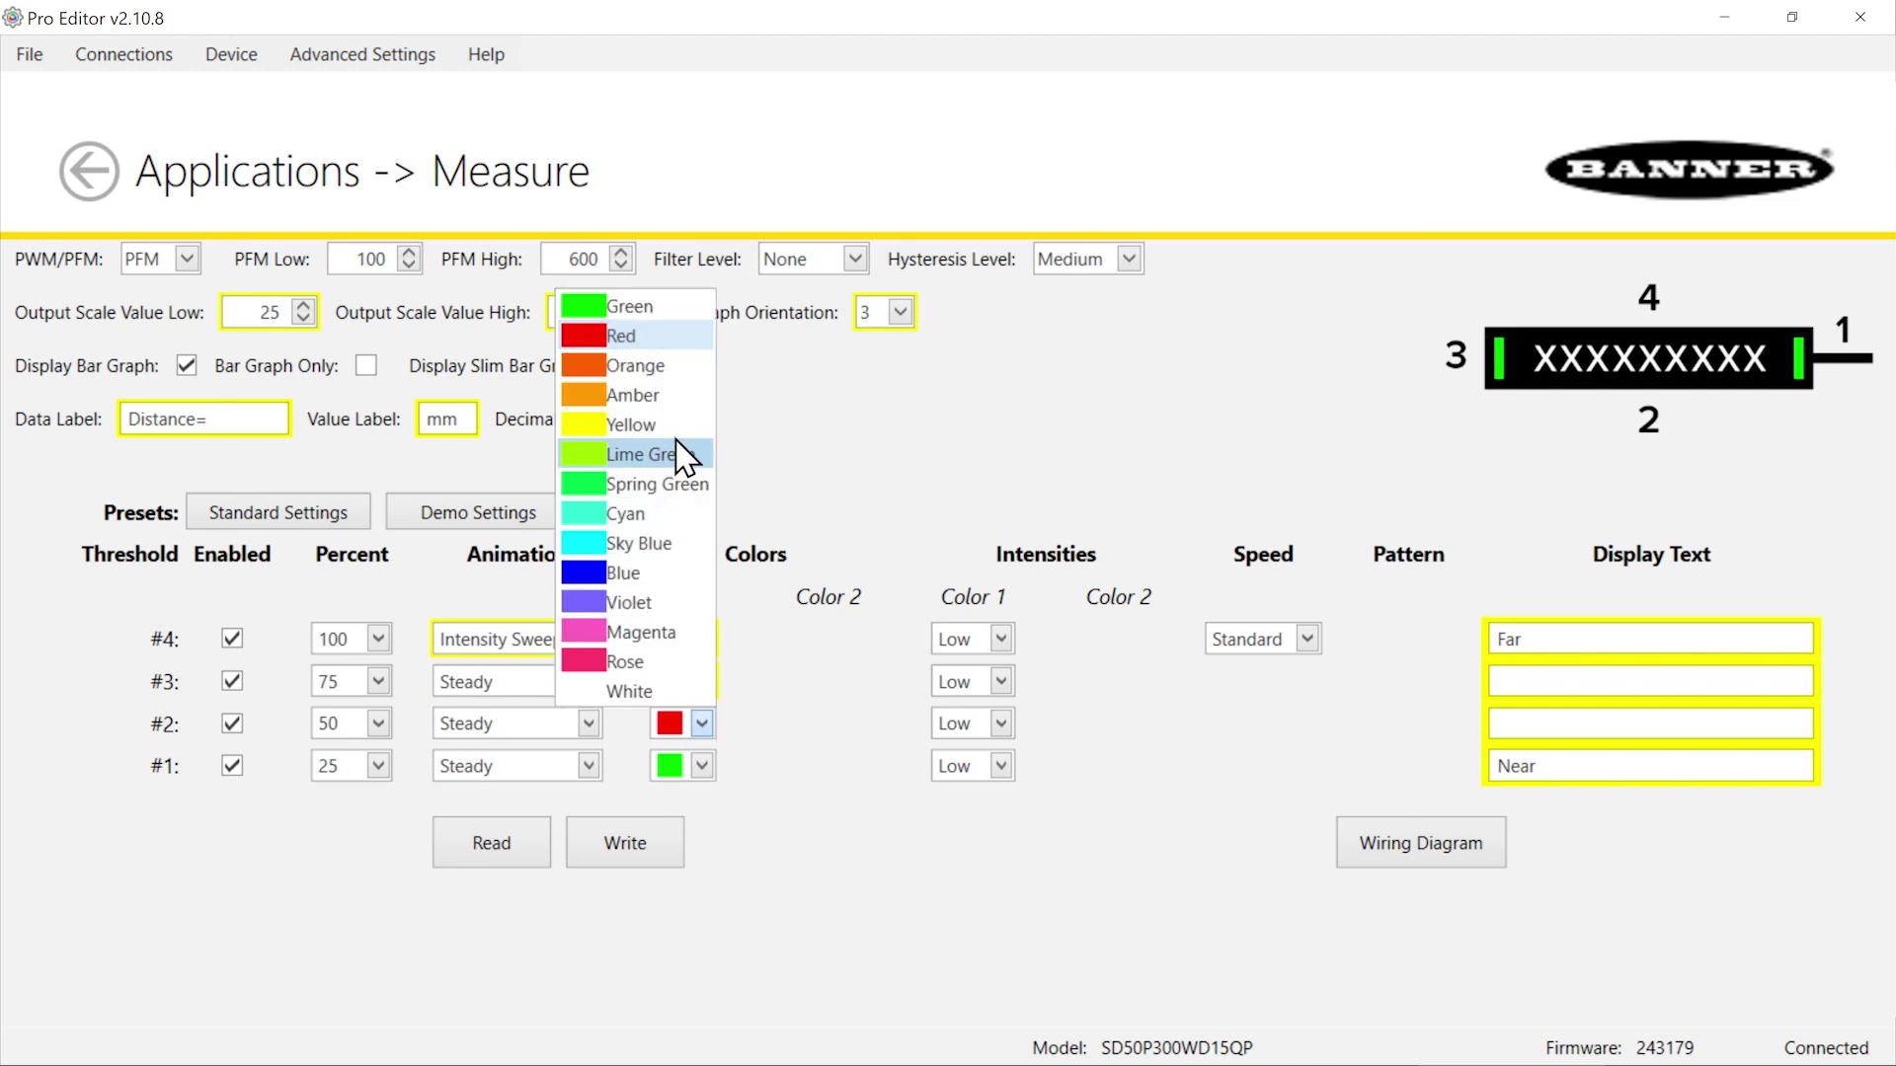
left_click(680, 424)
left_click(643, 851)
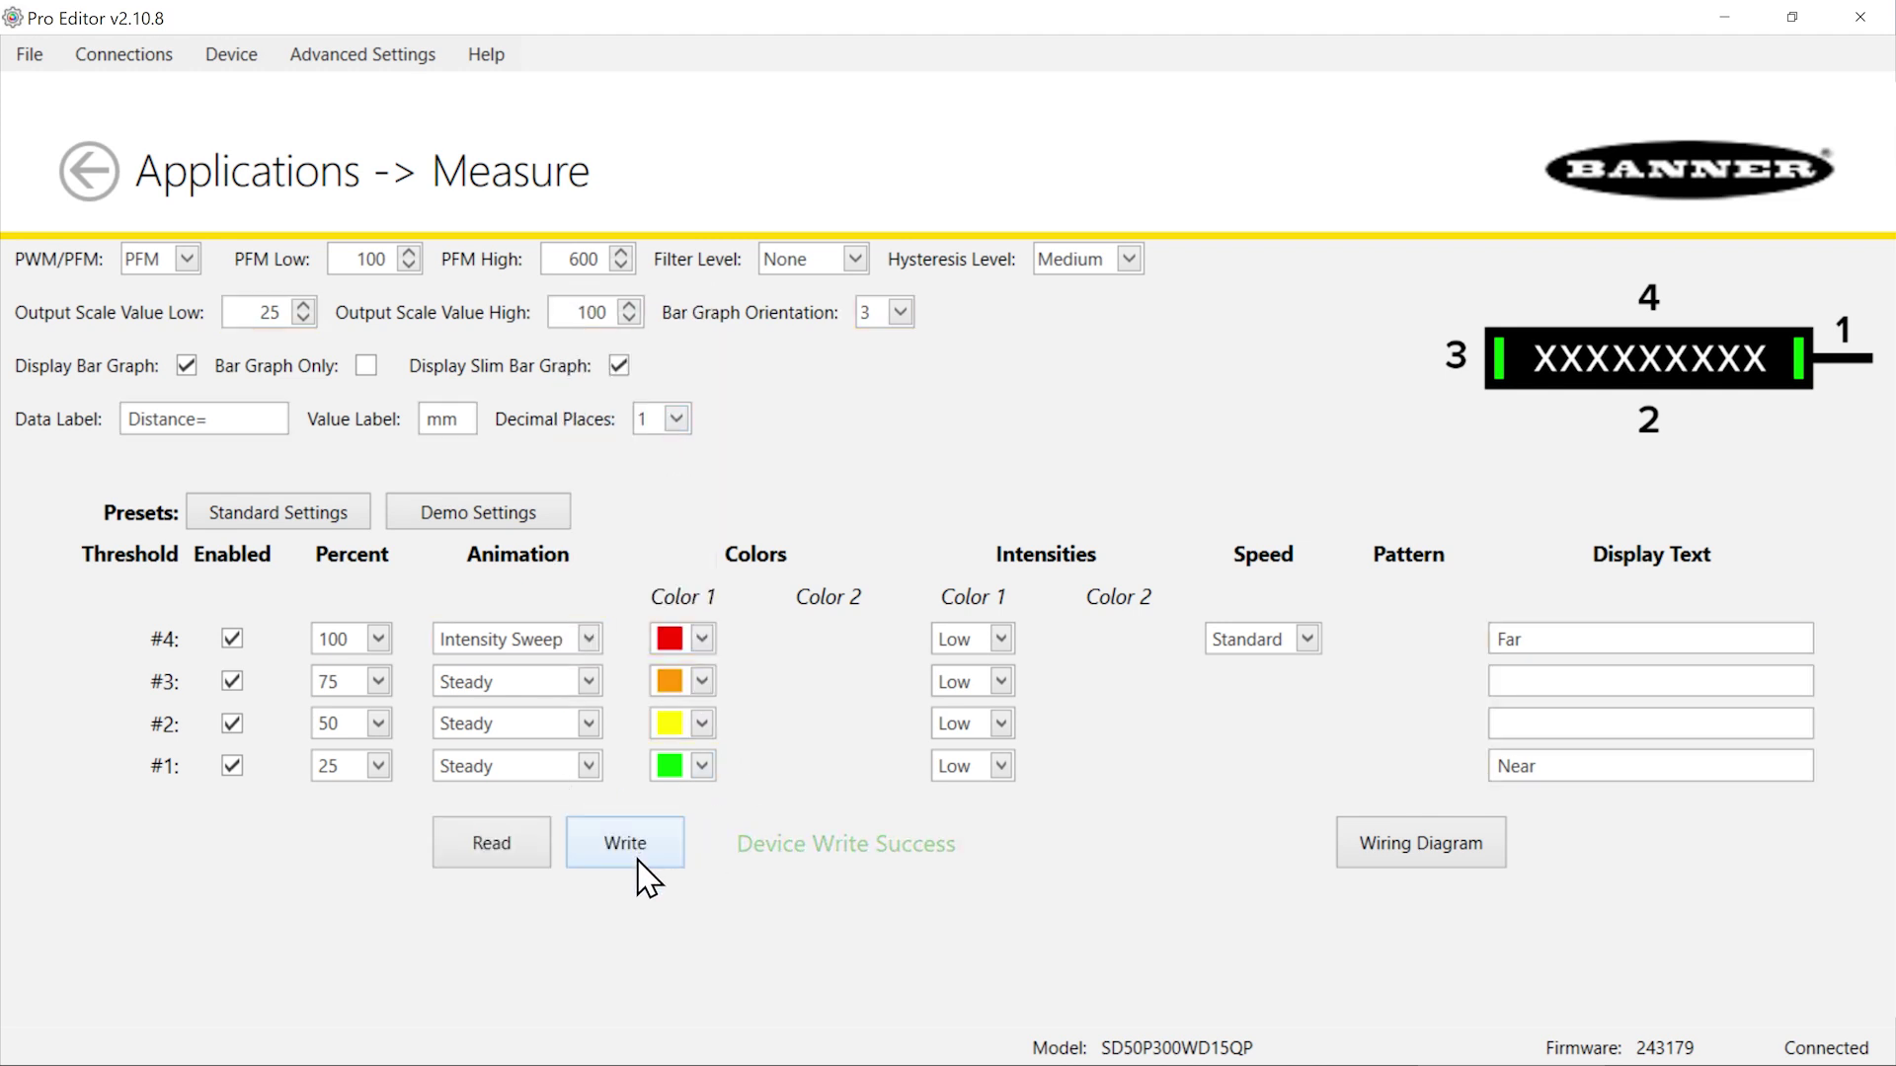
In Advanced Settings, set Medium brightness and Center text justification, writing them to the device
left_click(383, 59)
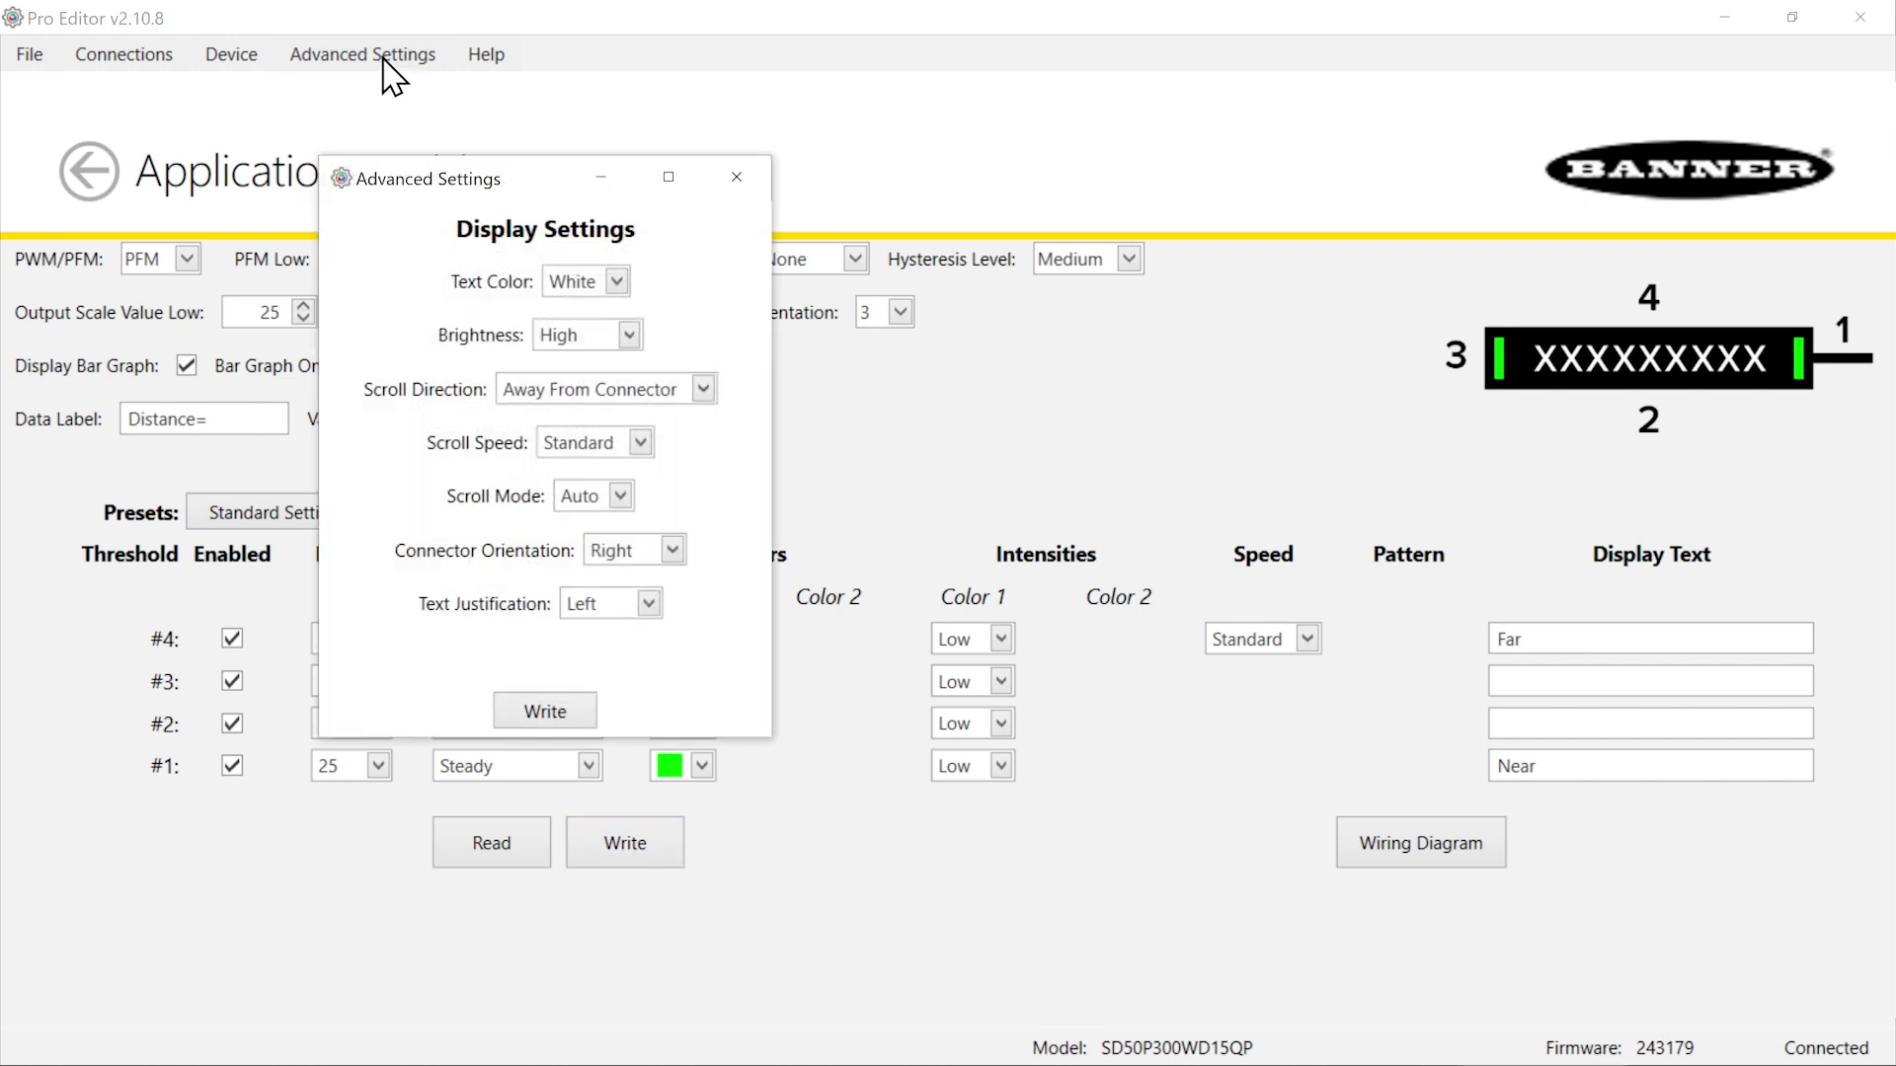
left_click(628, 335)
left_click(616, 400)
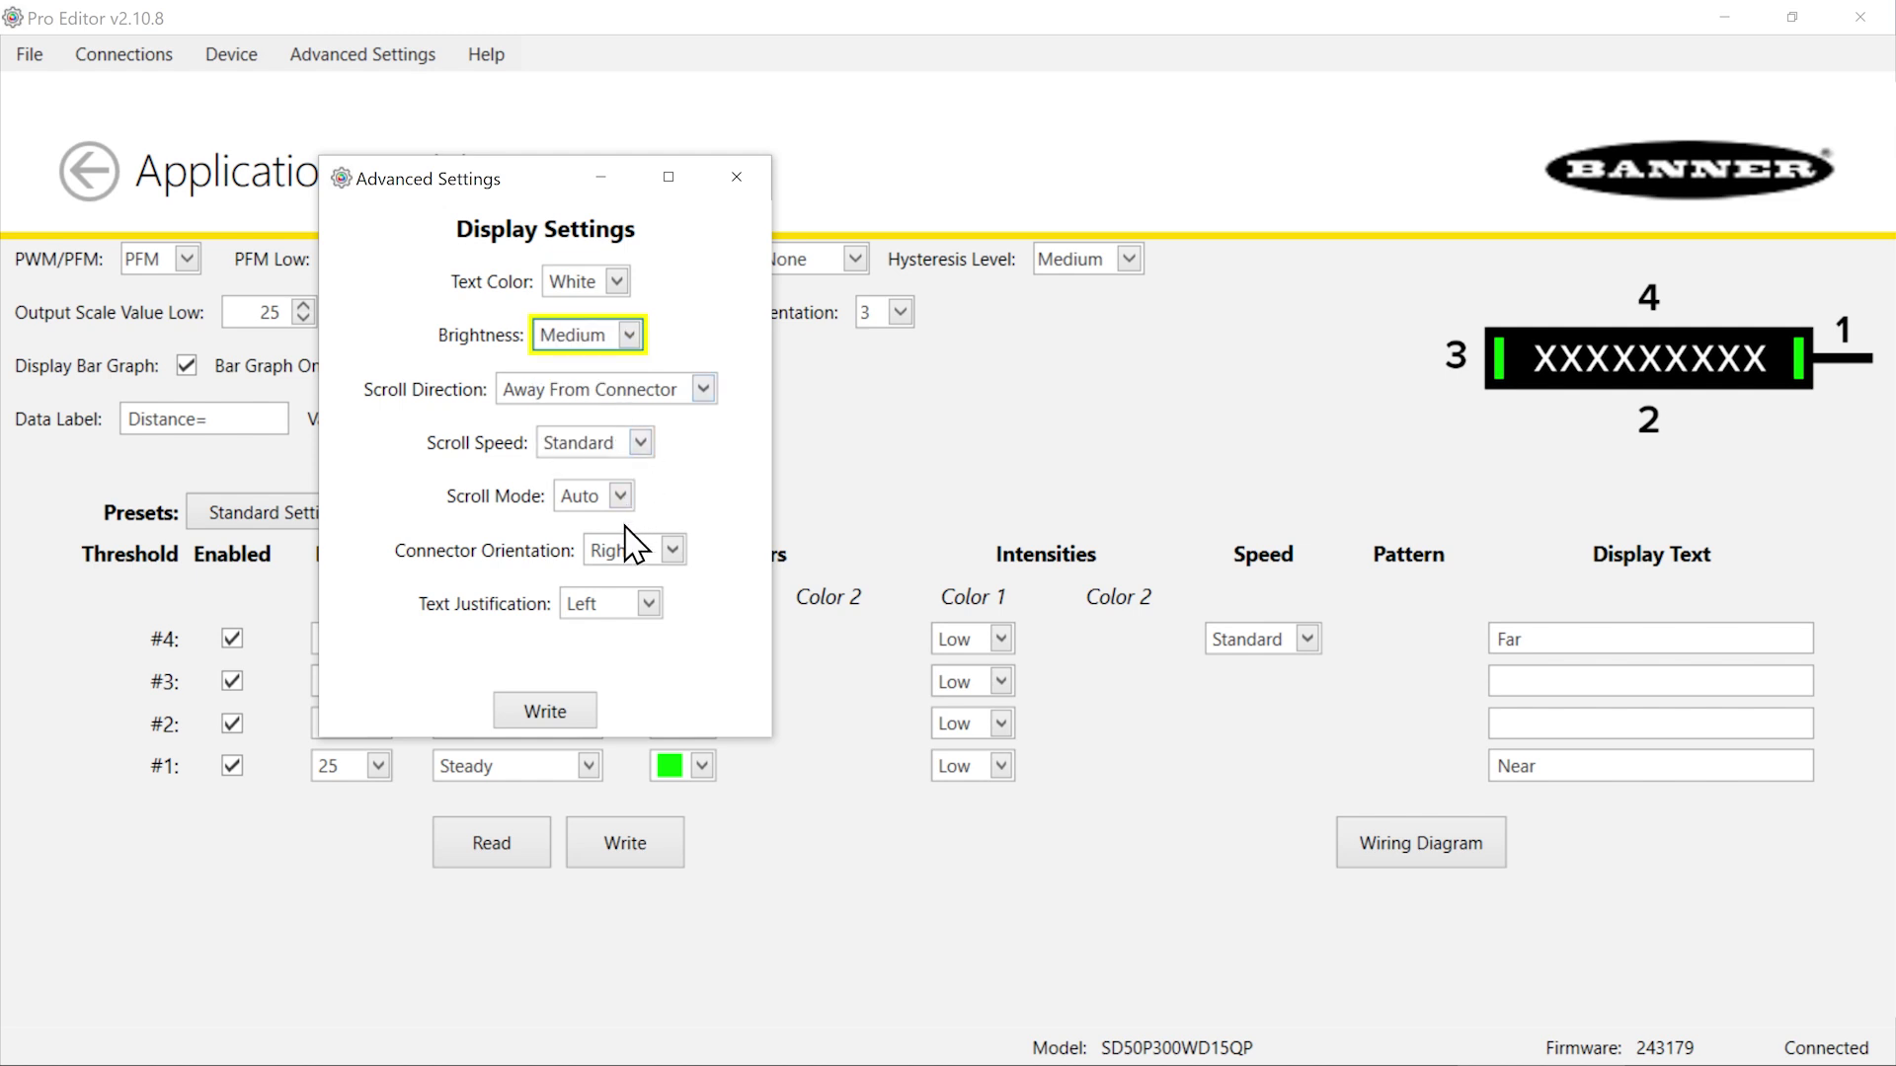
left_click(650, 608)
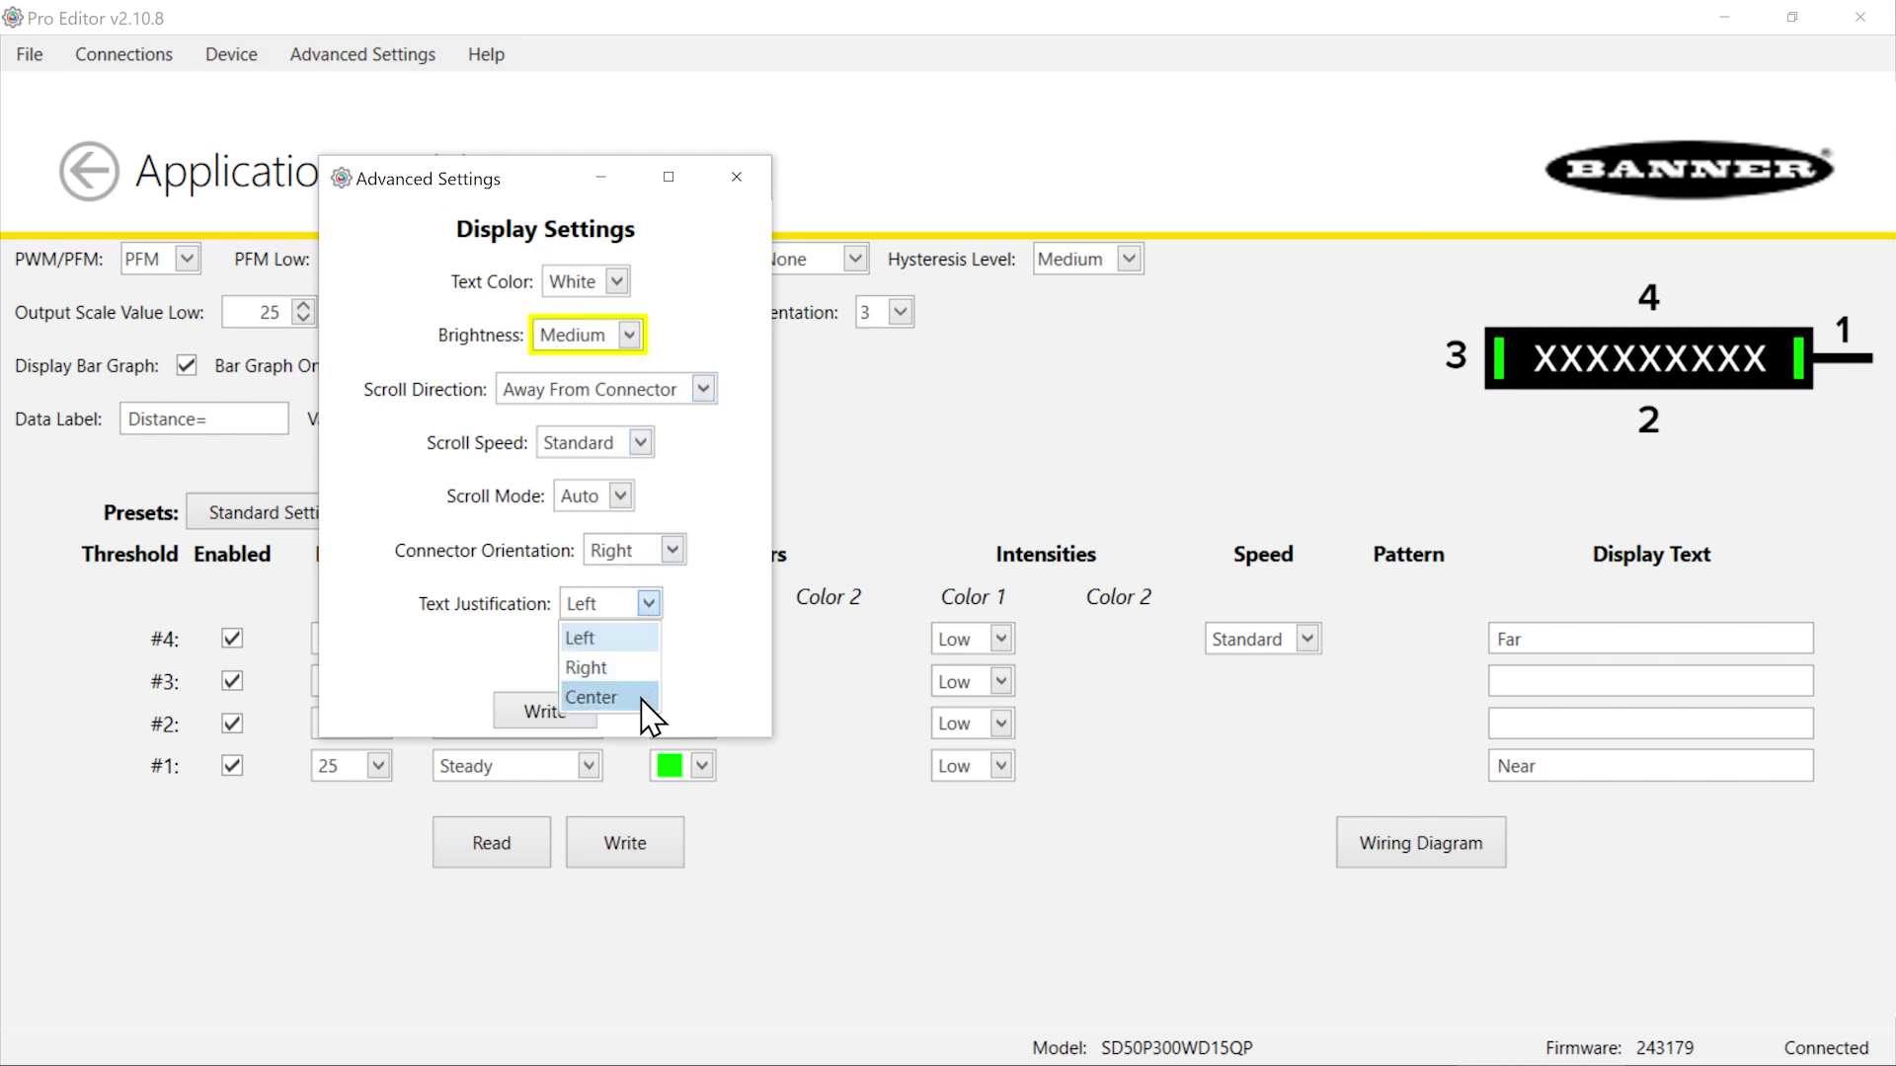
left_click(641, 699)
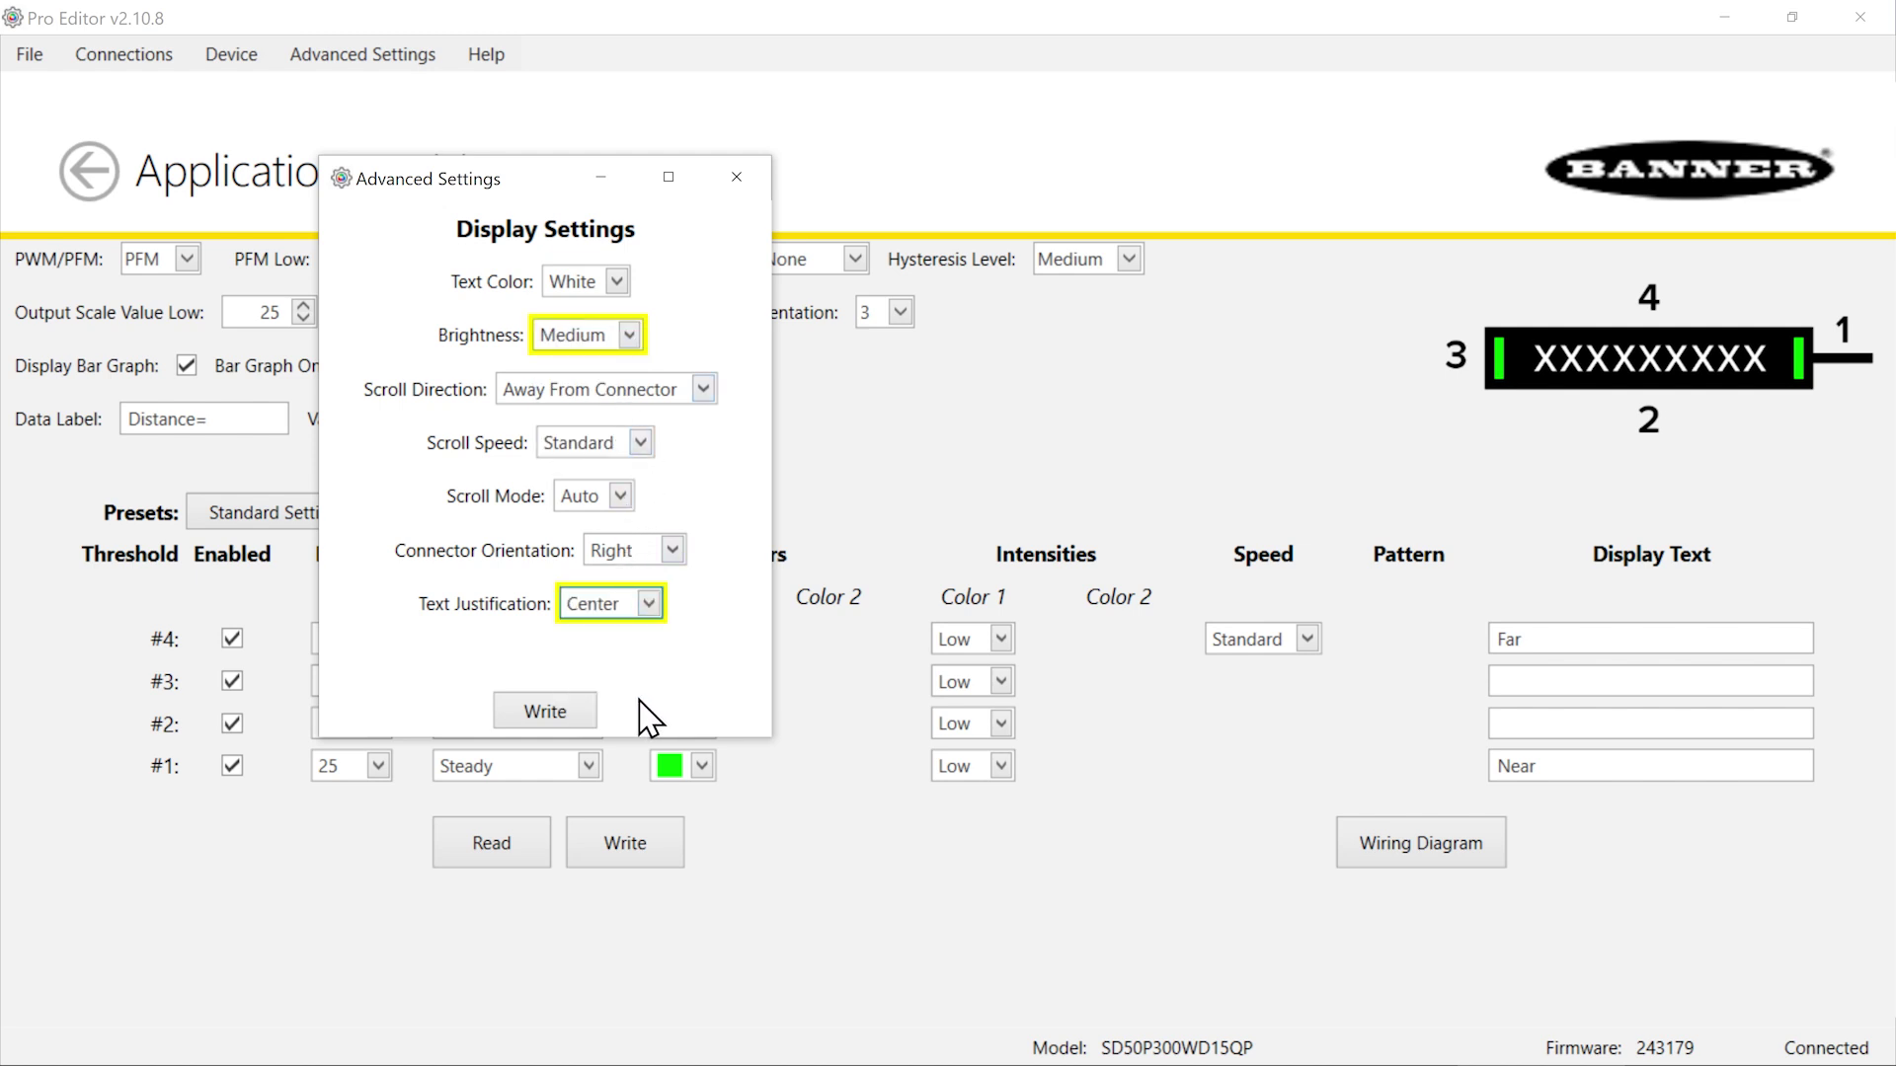
left_click(584, 712)
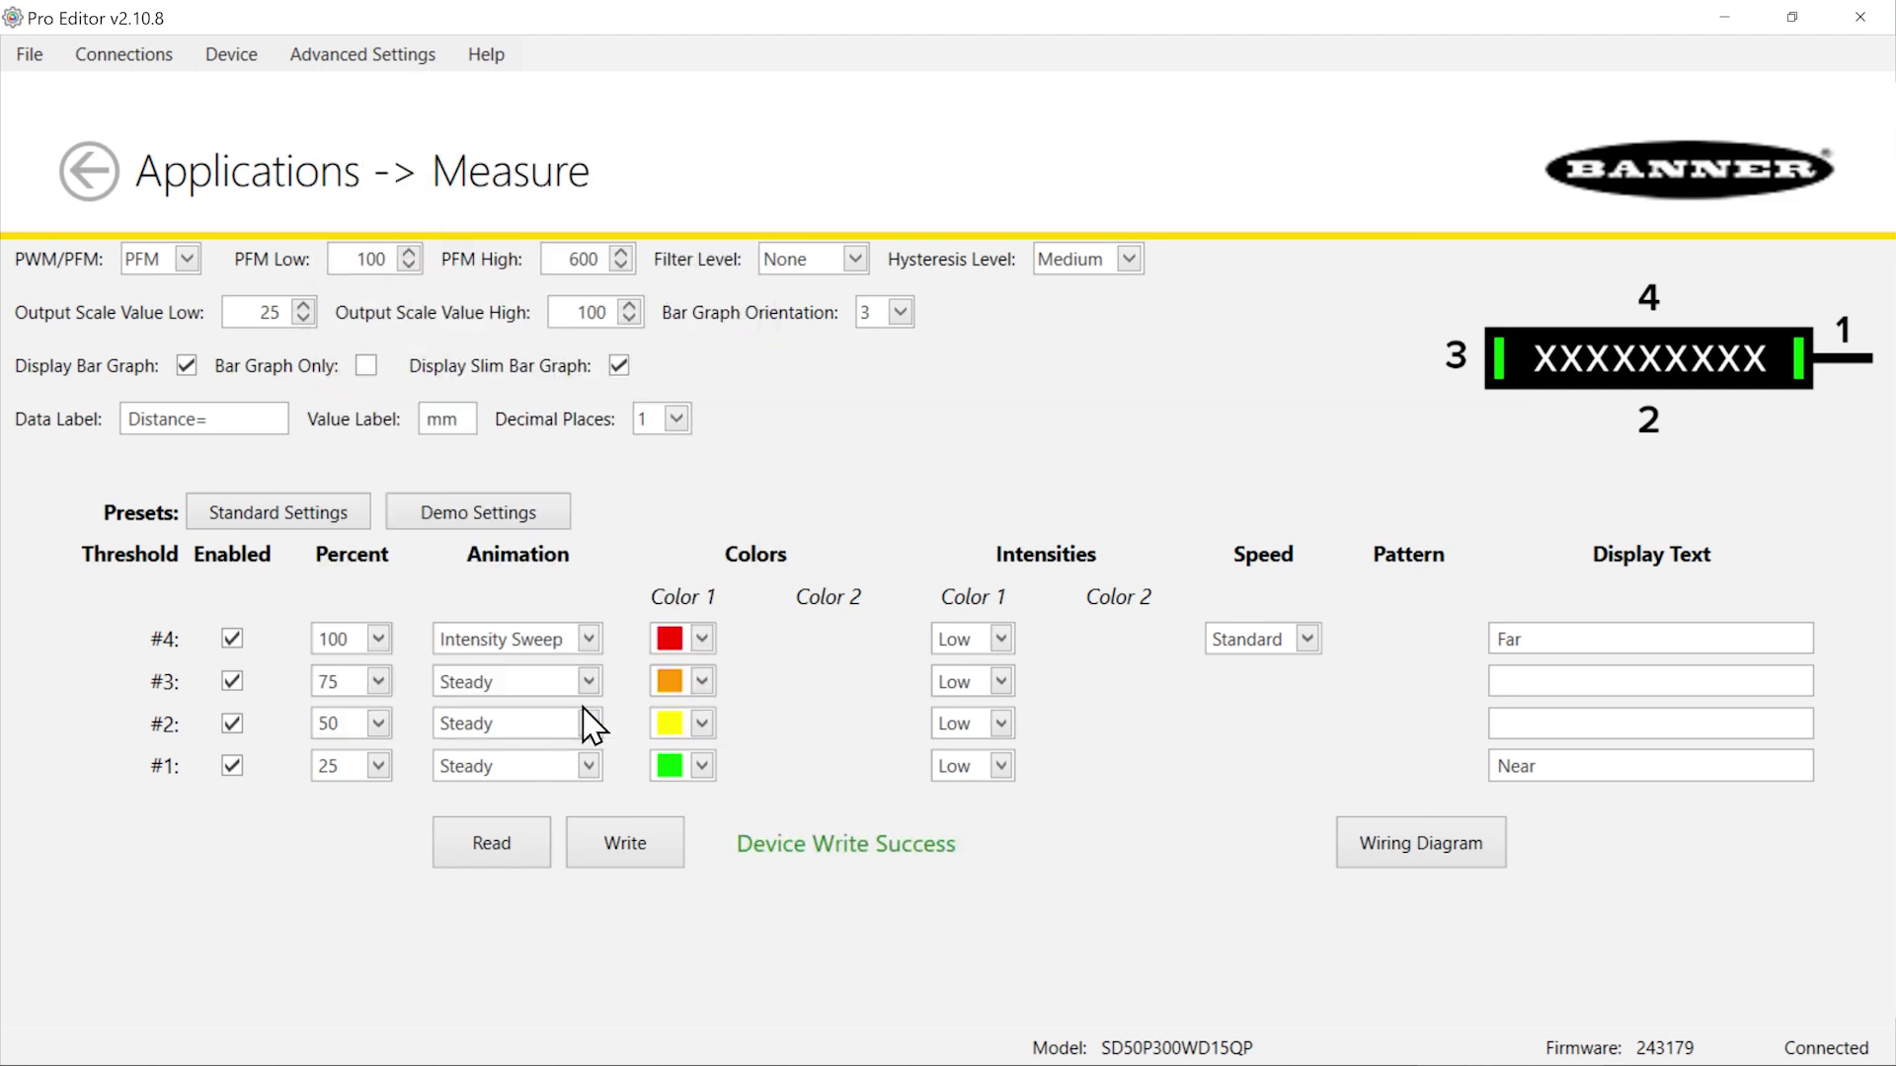